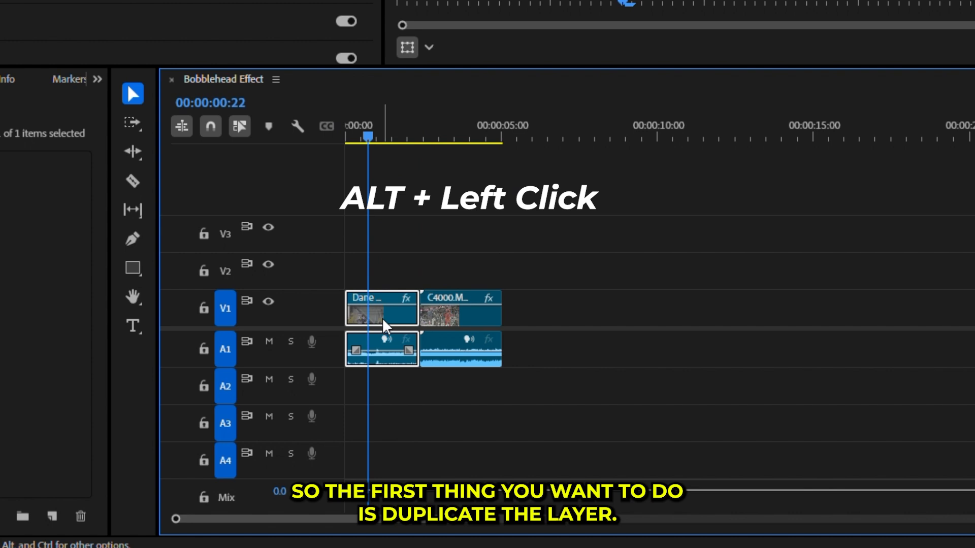
- Duplicate both clips onto track V2 and replace the copies with an After Effects composition
left_click(464, 321)
left_click_drag(457, 328, 459, 274)
left_click_drag(378, 236, 459, 254)
right_click(446, 279)
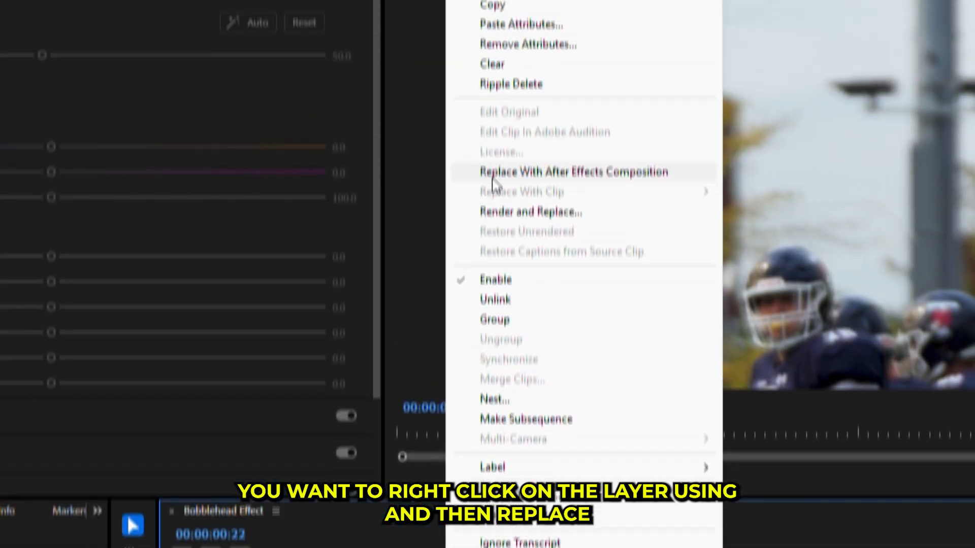
left_click(455, 0)
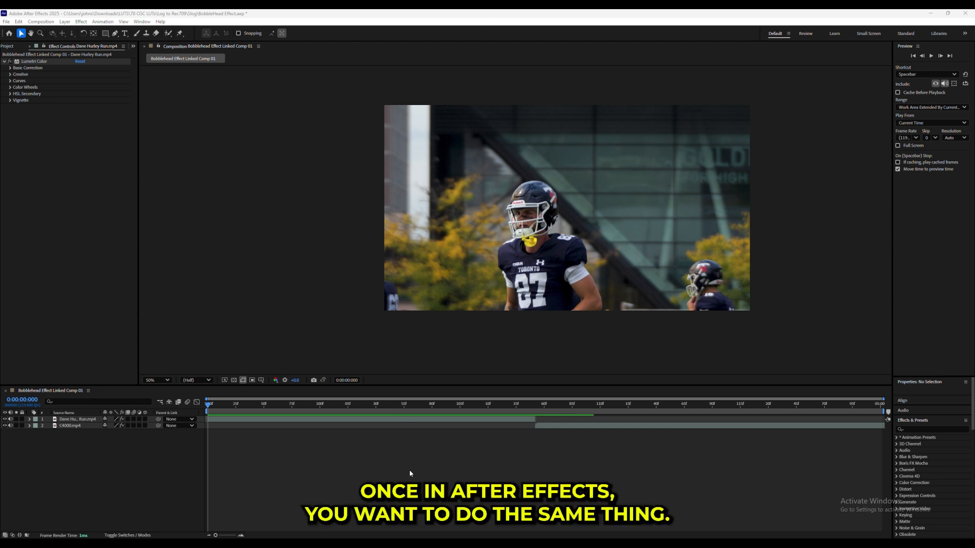
- In After Effects, duplicate the player's run footage layer and open the copy in its own layer view with the Roto Brush tool
left_click(374, 420)
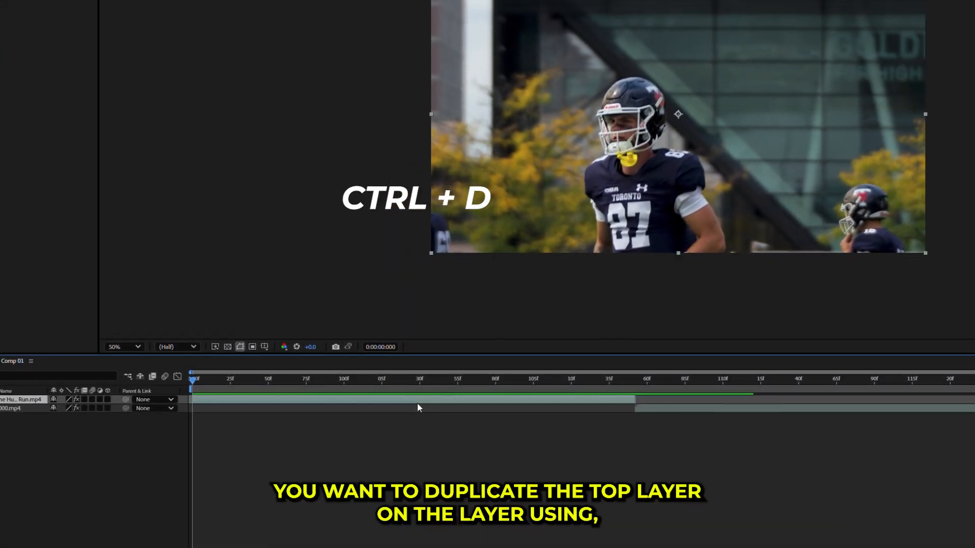
key("ctrl+d")
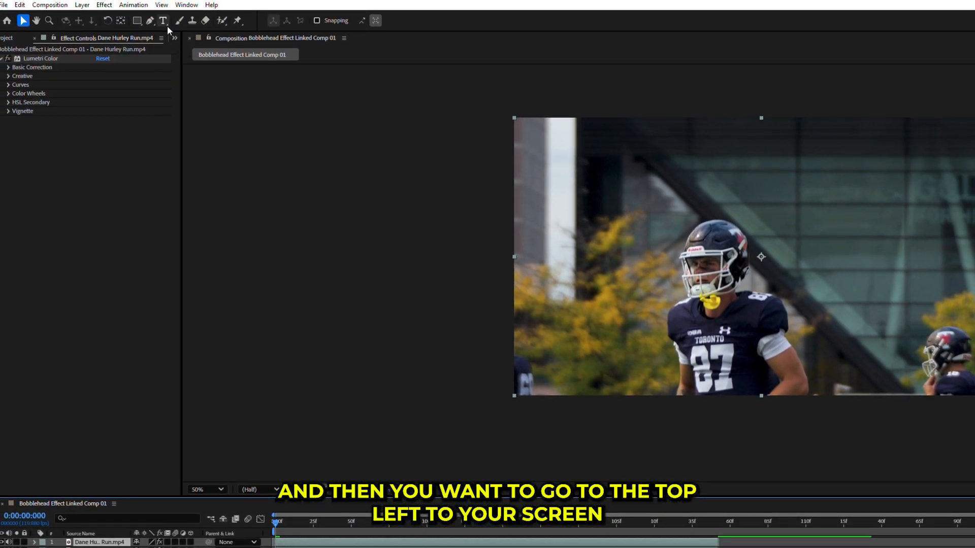
left_click(223, 22)
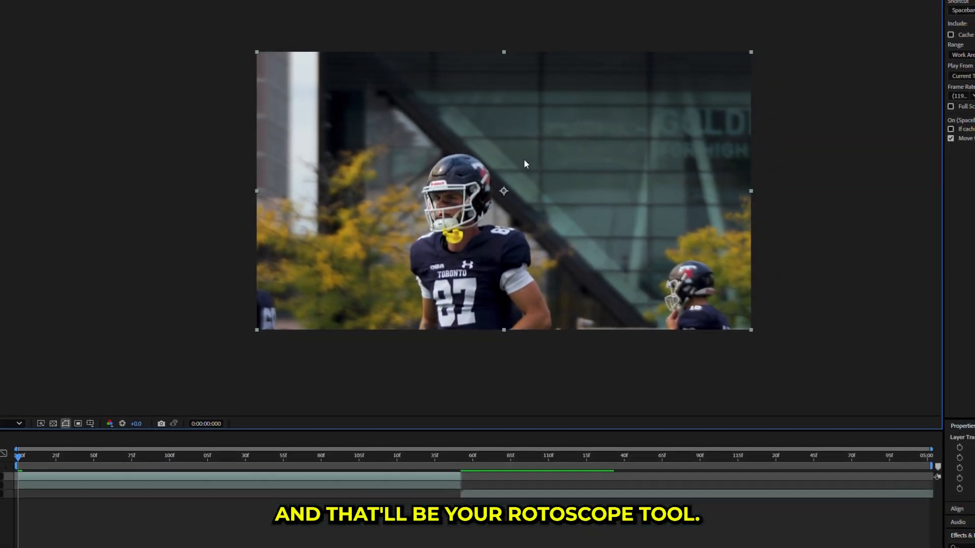
double_click(457, 240)
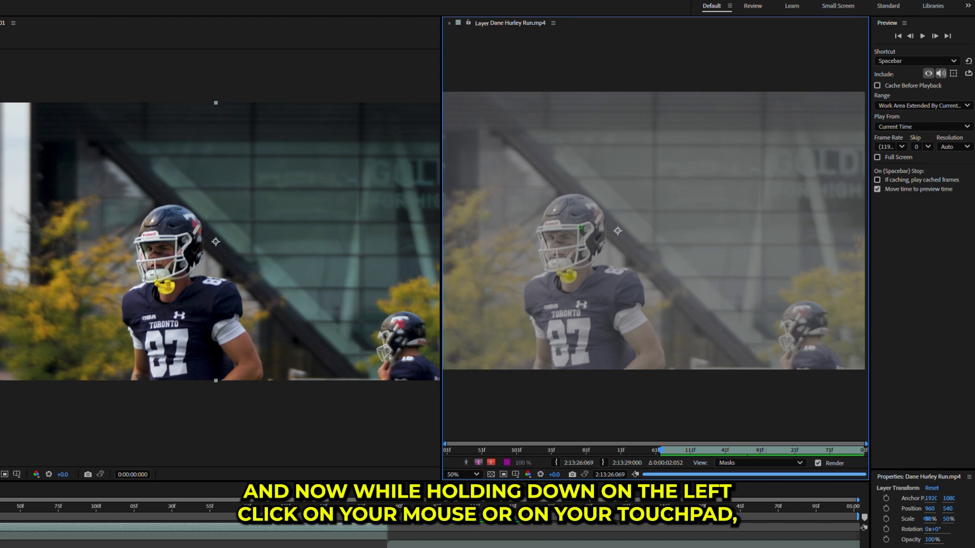
- Start the selection of the player's head with Roto Brush foreground strokes over the helmet, face and upper jersey
scroll(581, 227, "up", 1)
left_click_drag(541, 239, 680, 236)
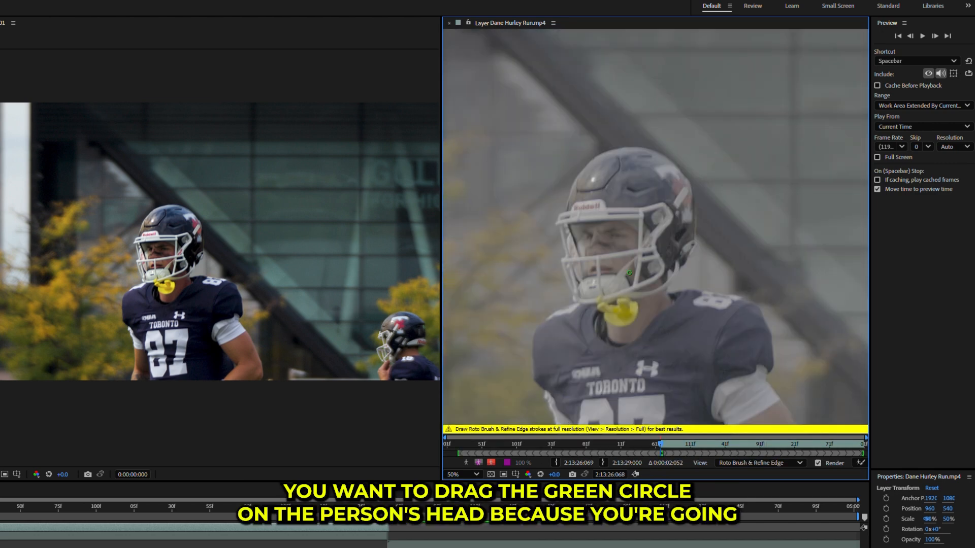
scroll(671, 273, "down", 4)
left_click_drag(671, 273, 646, 245)
scroll(637, 238, "up", 1)
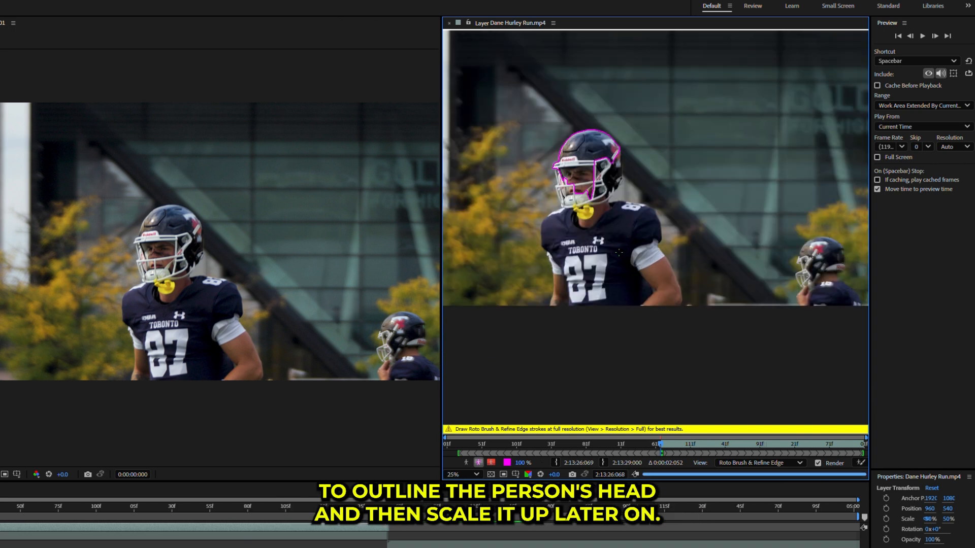
left_click_drag(588, 245, 588, 245)
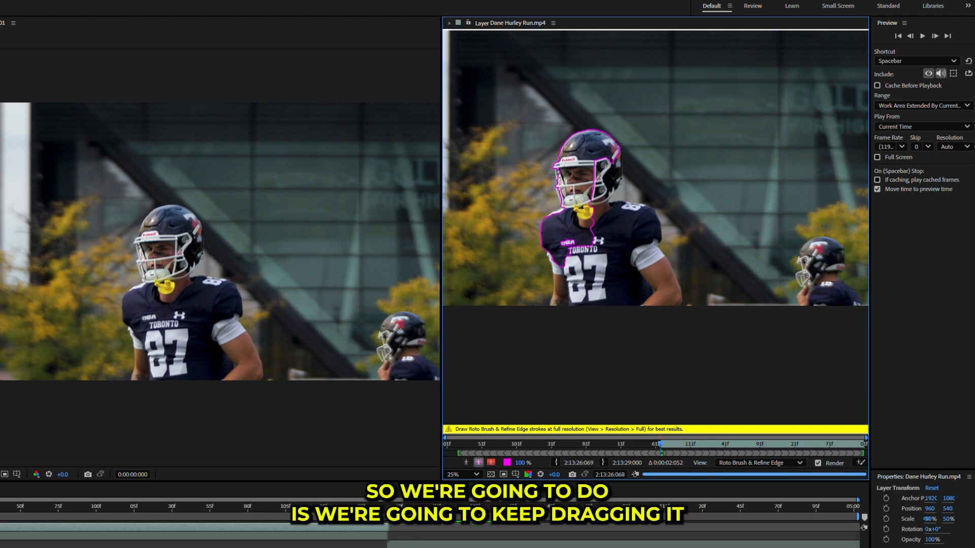
- Extend the Roto Brush selection along the front edge of the face mask
key("period")
left_click_drag(530, 189, 592, 200)
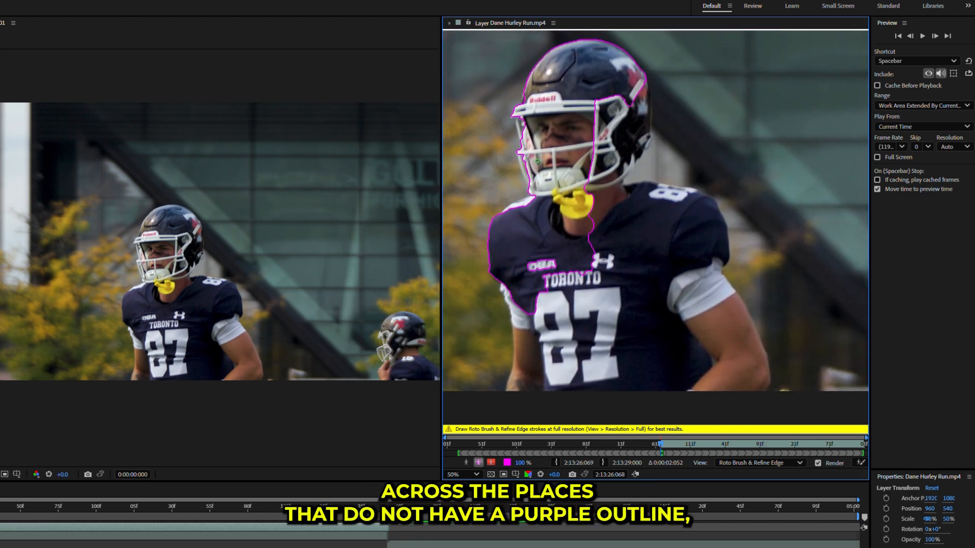
key("period")
left_click_drag(518, 136, 655, 192)
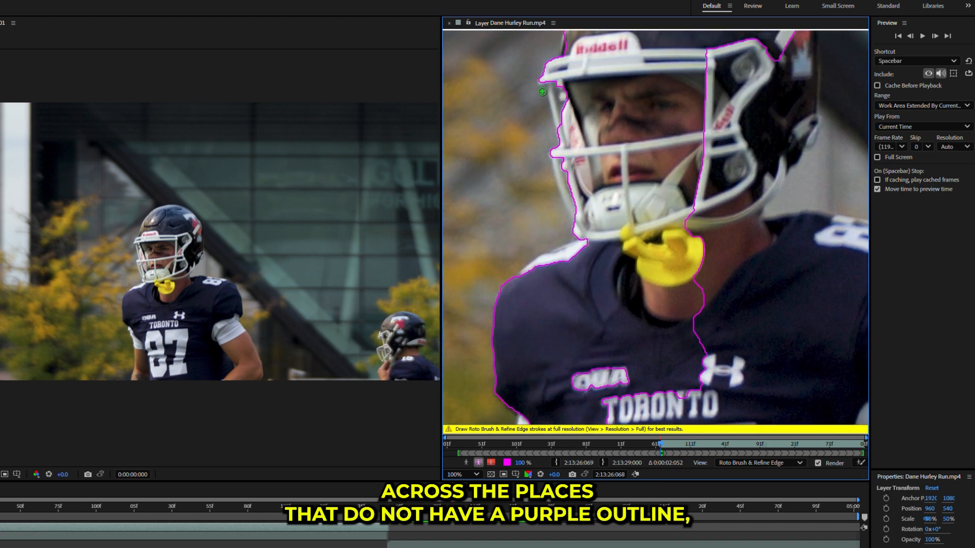
left_click_drag(551, 106, 554, 129)
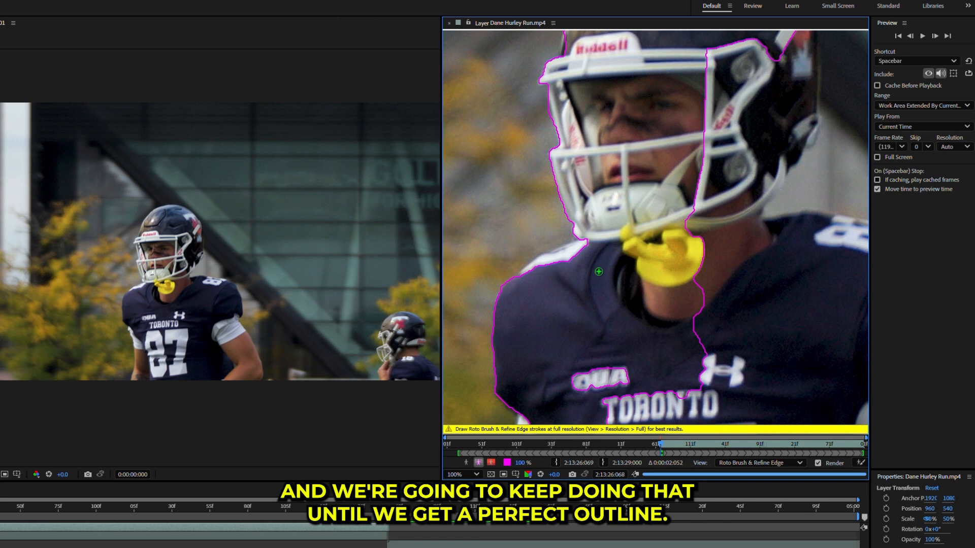
- Subtract the jersey and neck from the Roto Brush selection and add the back of the helmet
left_click_drag(558, 256, 787, 298)
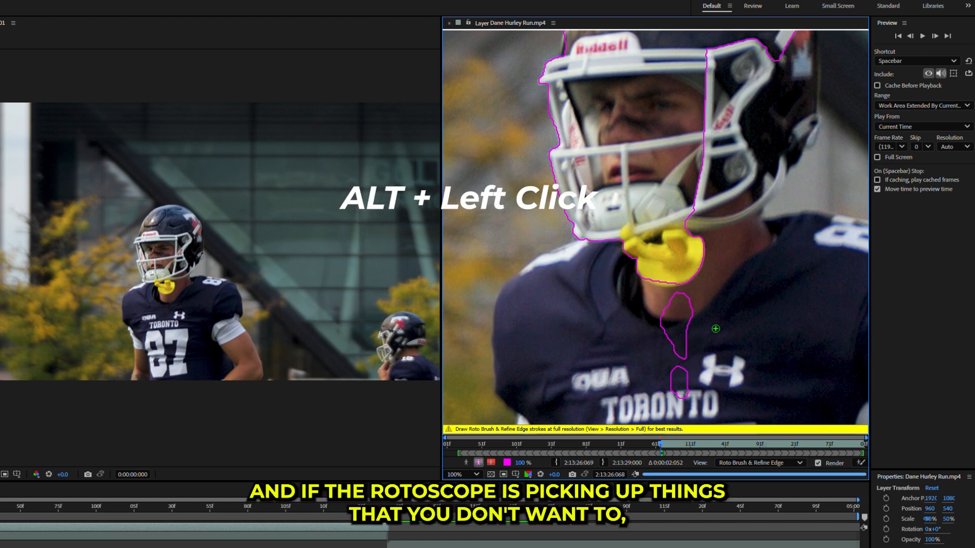
left_click_drag(574, 366, 701, 323)
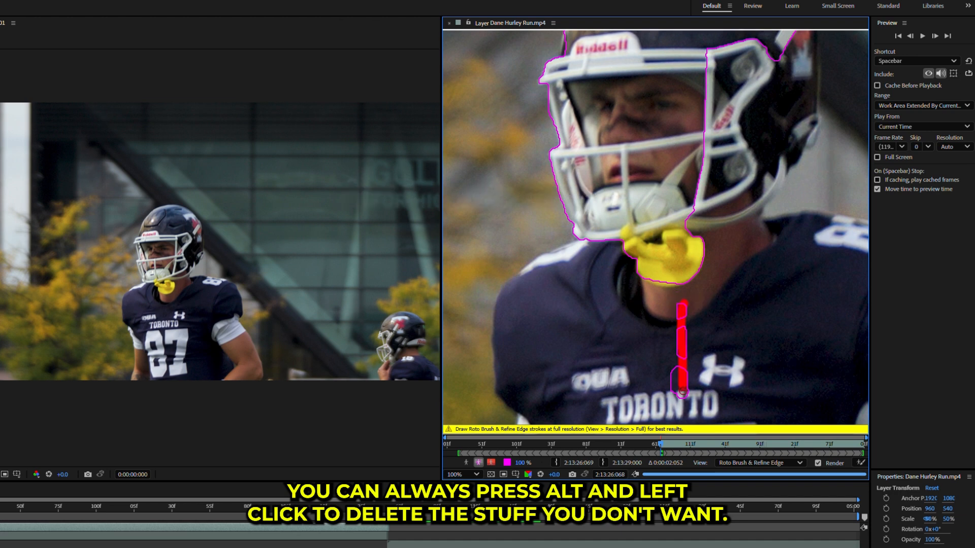
scroll(684, 388, "down", 2)
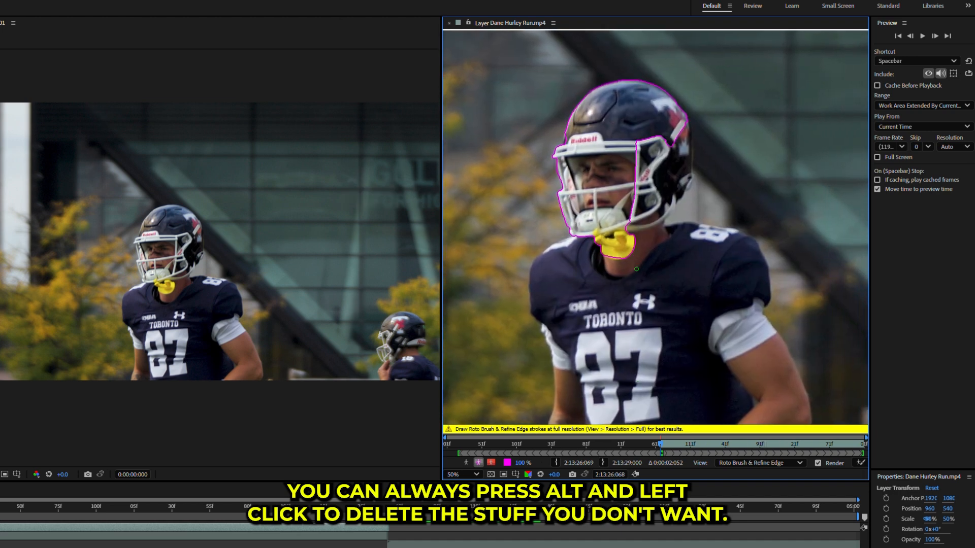
left_click_drag(636, 185, 666, 180)
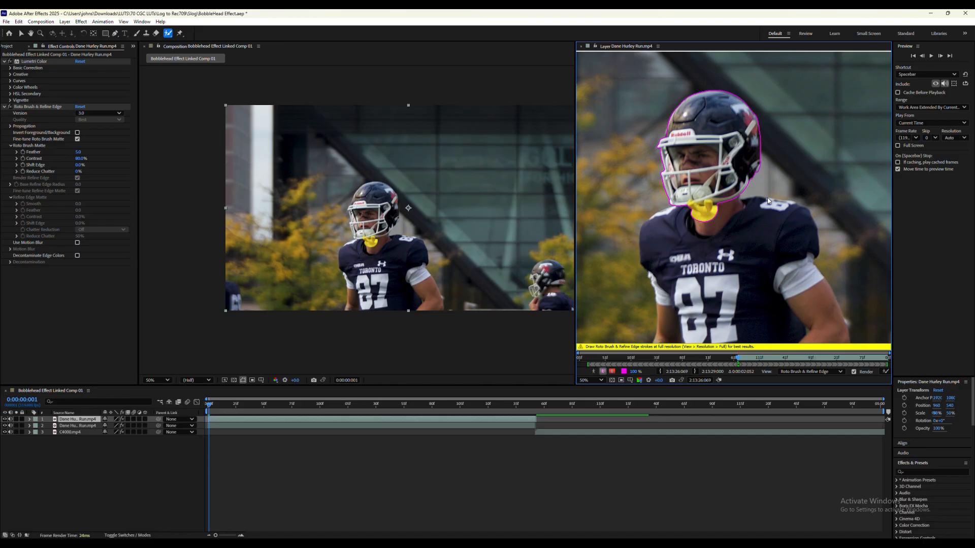
- Propagate the head outline frame by frame to 0:00:00:010, checking the edge around the mouthguard up close
key("Page_Down")
key("Page_Down")
key("Page_Down")
key("Page_Down")
key("Page_Down")
key("Page_Down")
key("Page_Down")
key("Page_Down")
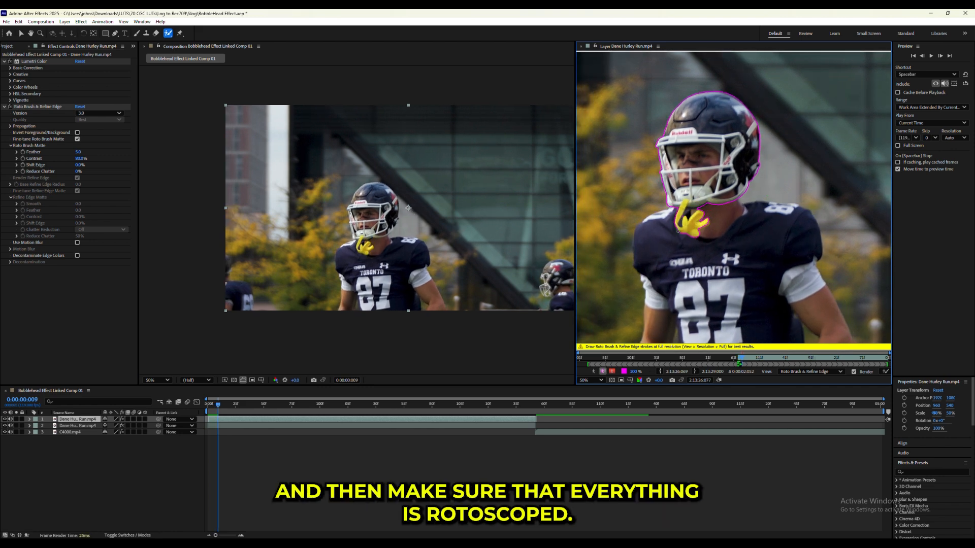
scroll(675, 233, "up", 4)
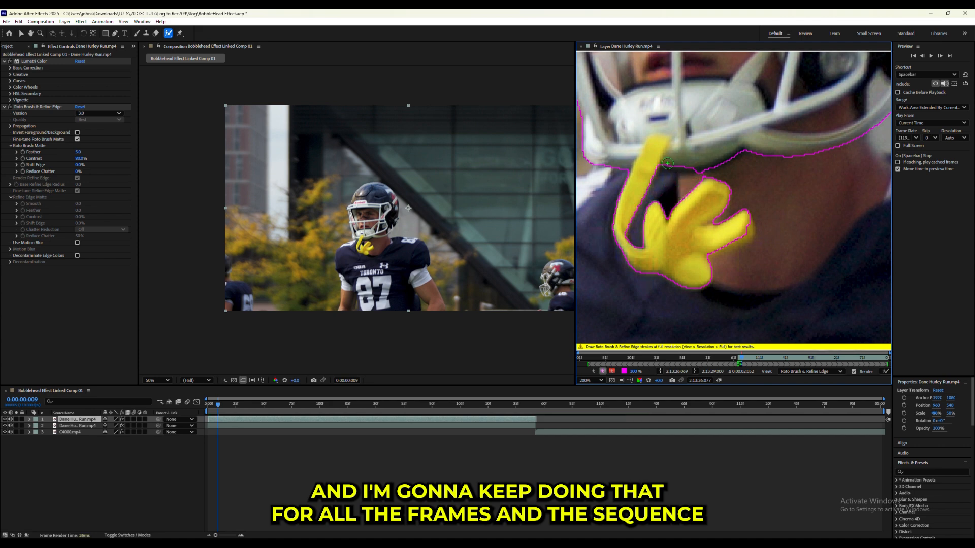
key("Page_Down")
scroll(682, 190, "down", 4)
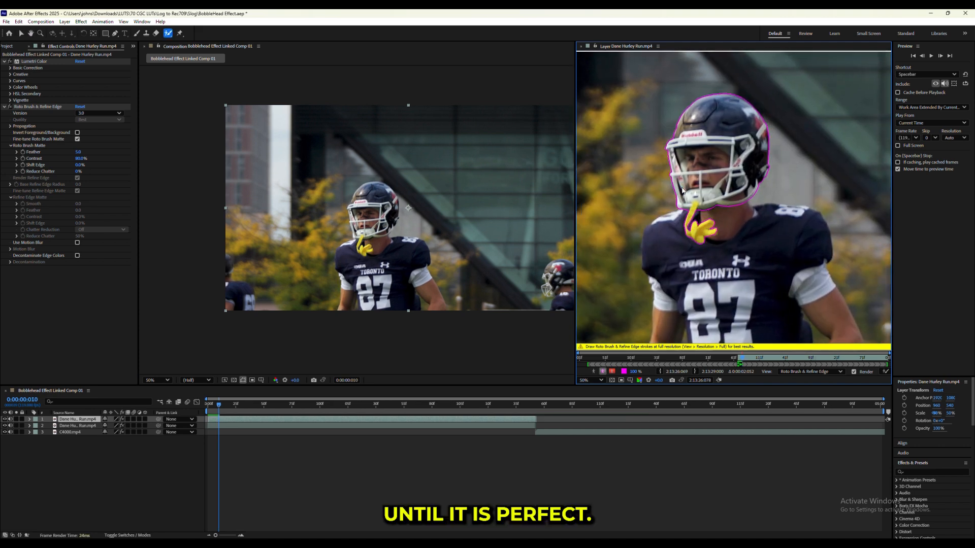
- Continue propagating the head outline frame by frame past 0:00:00:019, checking the chin and the hanging mouthguard
key("Page_Down")
key("Page_Down")
key("Page_Down")
key("Page_Down")
key("Page_Down")
scroll(661, 220, "up", 2)
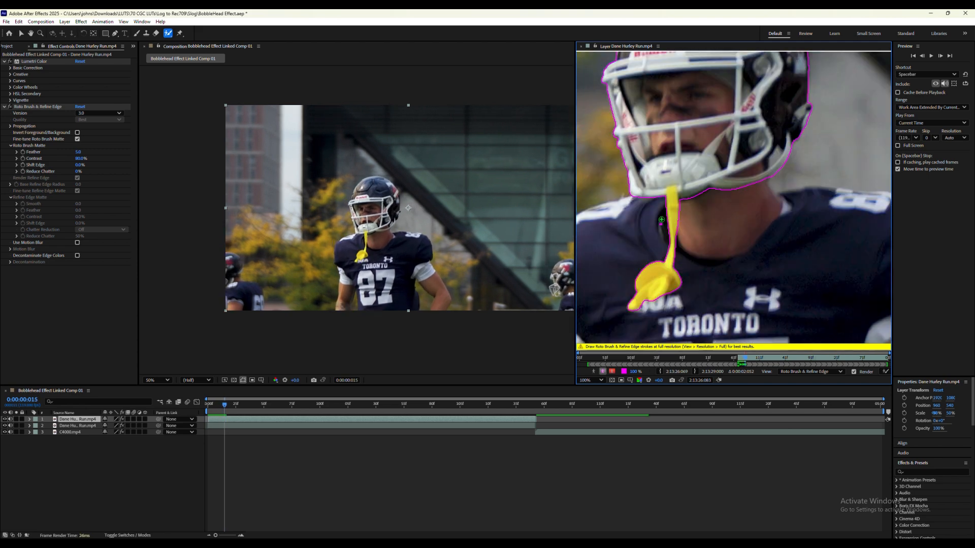
key("Page_Down")
scroll(654, 206, "down", 2)
key("Page_Down")
key("Page_Down")
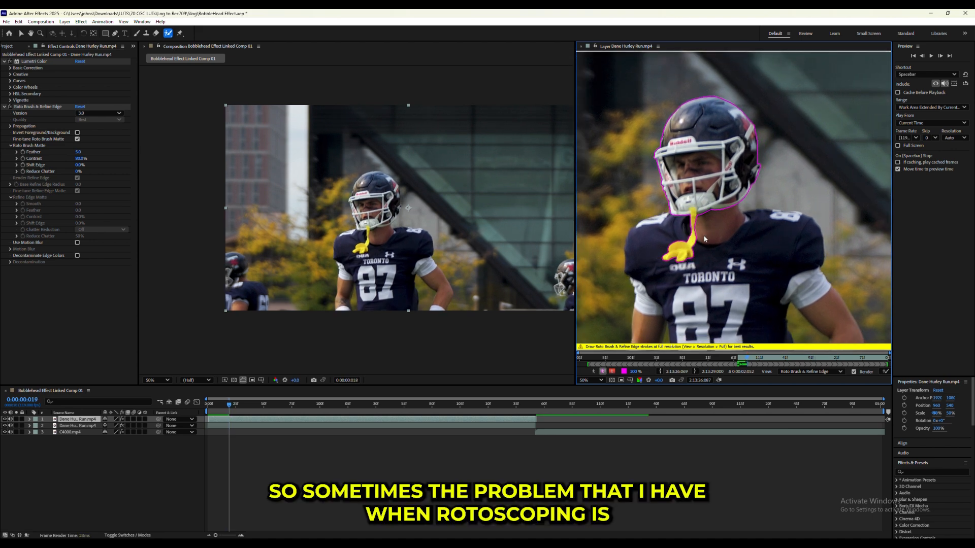
key("Page_Down")
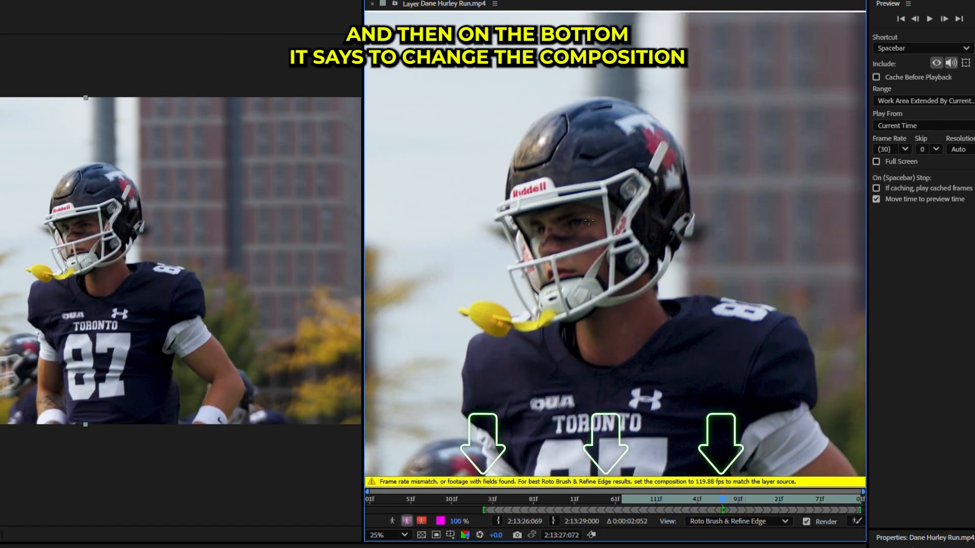
- Set the composition's frame rate to 119.88 frames per second to match the layer source
scroll(587, 220, "down", 1)
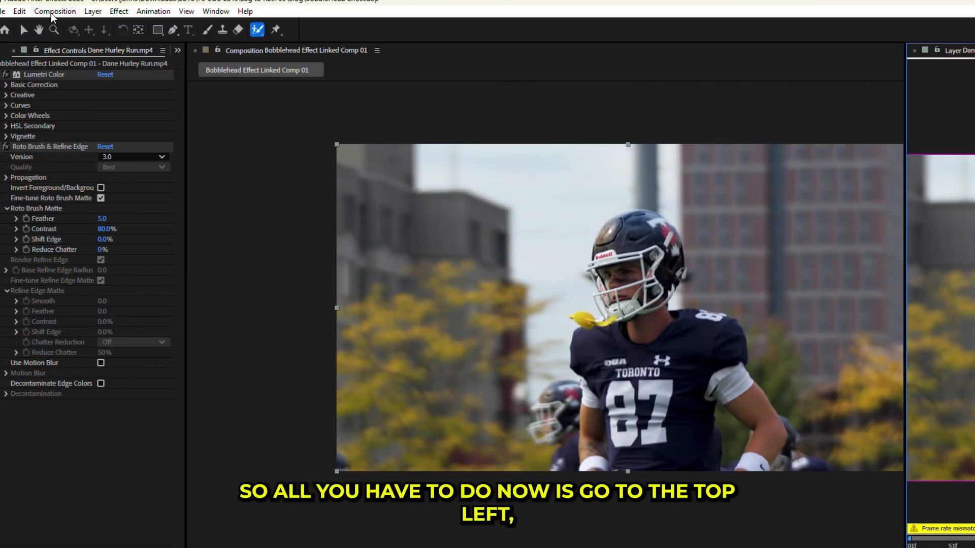
left_click(50, 12)
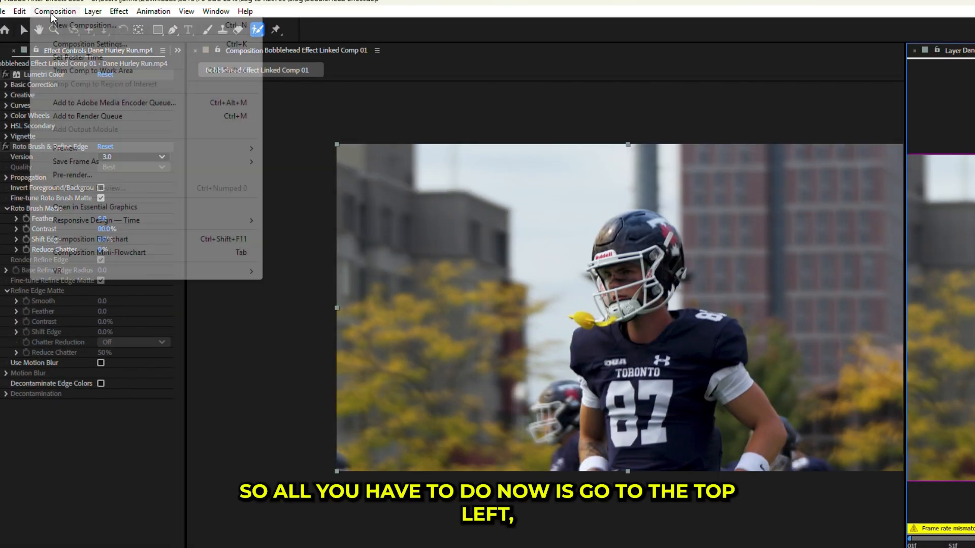
left_click(71, 44)
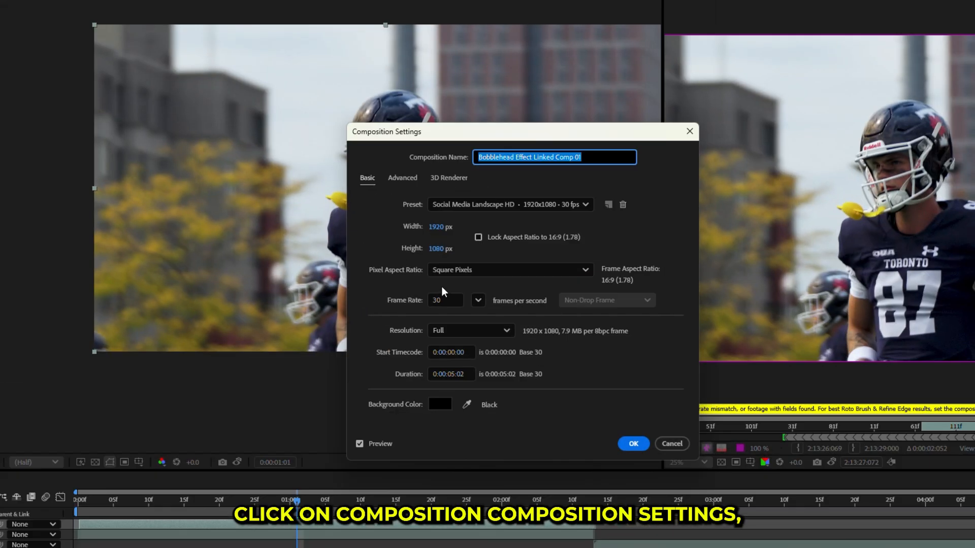
left_click(441, 300)
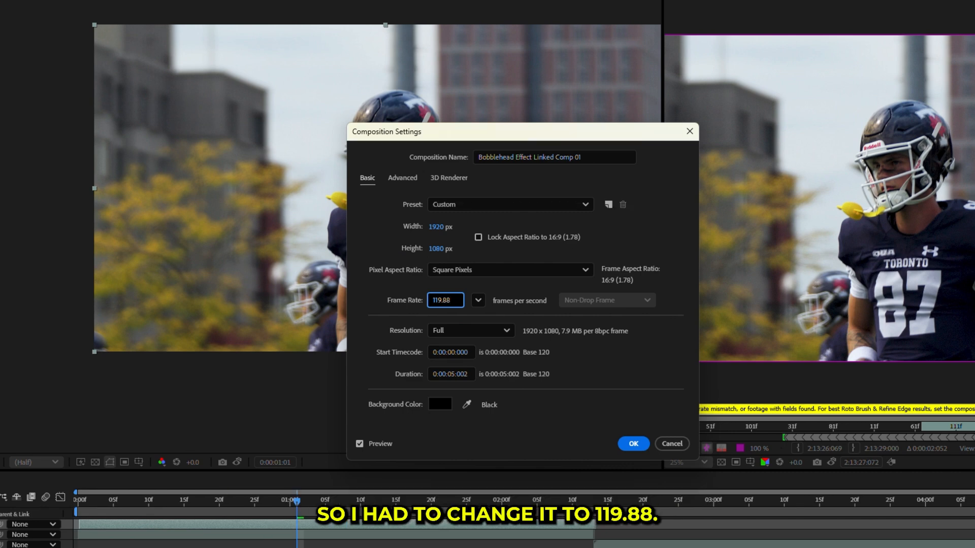
key("Return")
- Return to the first frame and correct the Roto Brush selection so it excludes the background around the player
scroll(957, 147, "down", 1)
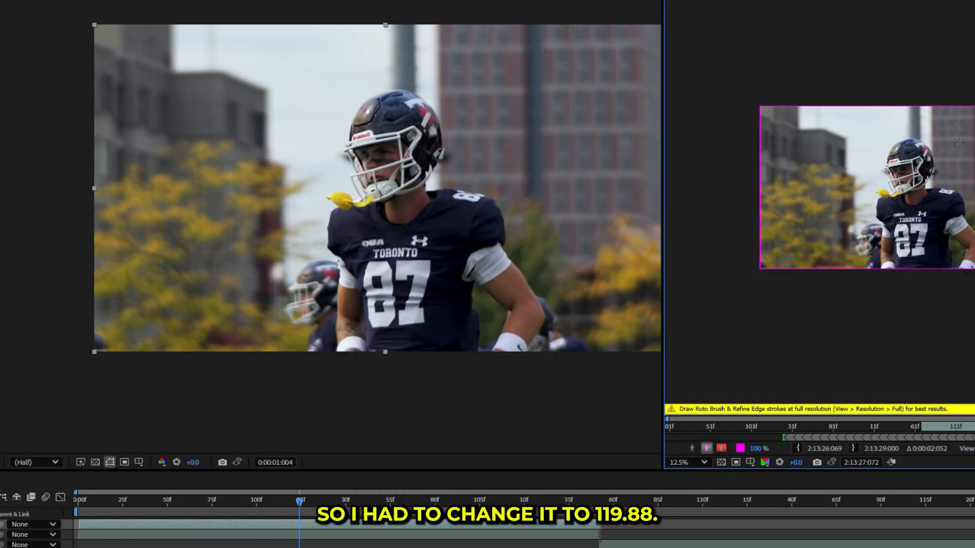
key("Home")
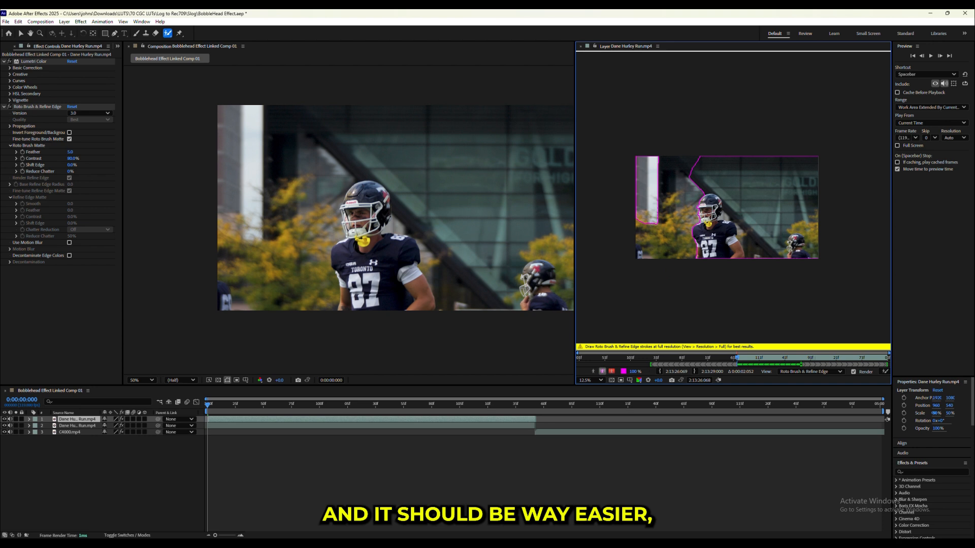
left_click_drag(690, 184, 737, 198)
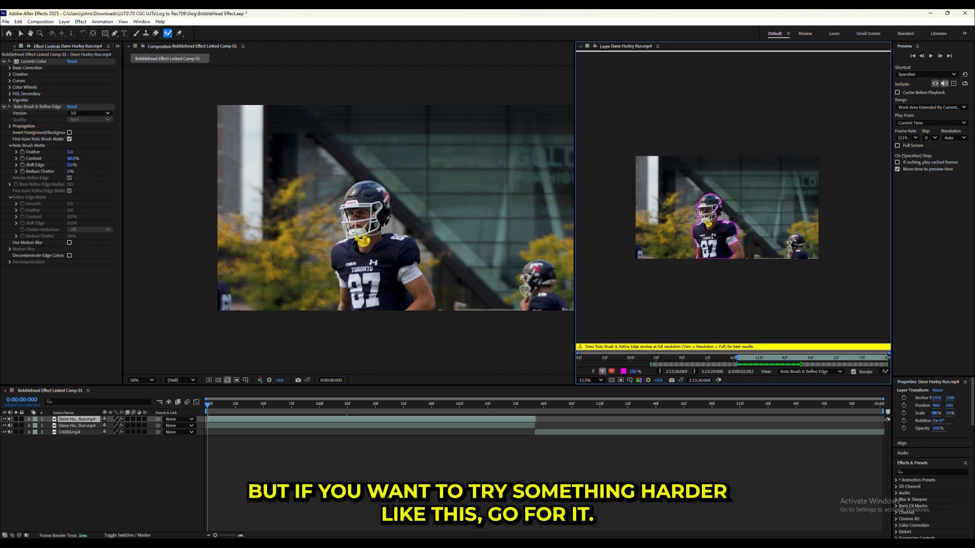
scroll(659, 232, "up", 4)
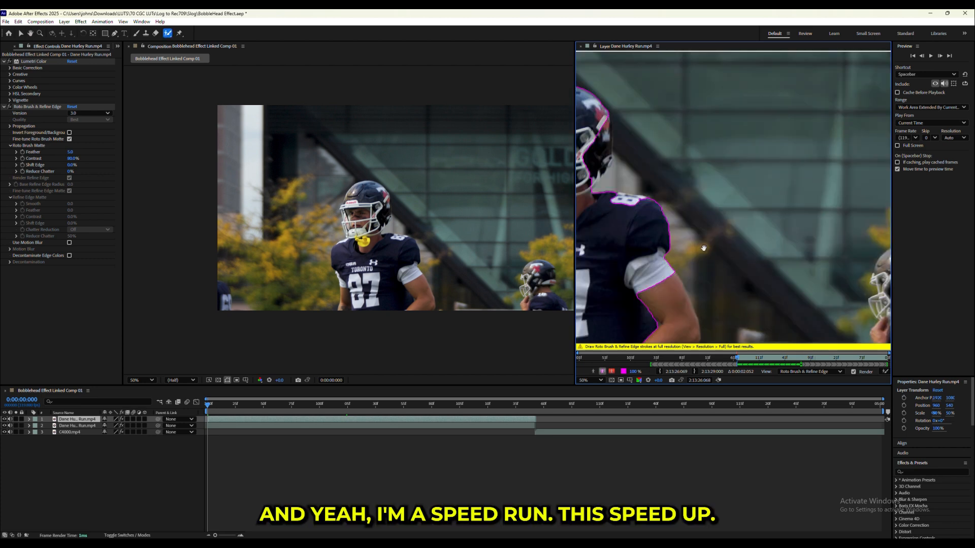
- At frame 0:00:00:047, subtract the small gap between the helmet's rear edge and the chin strap from the selection
left_click_drag(649, 214, 667, 241)
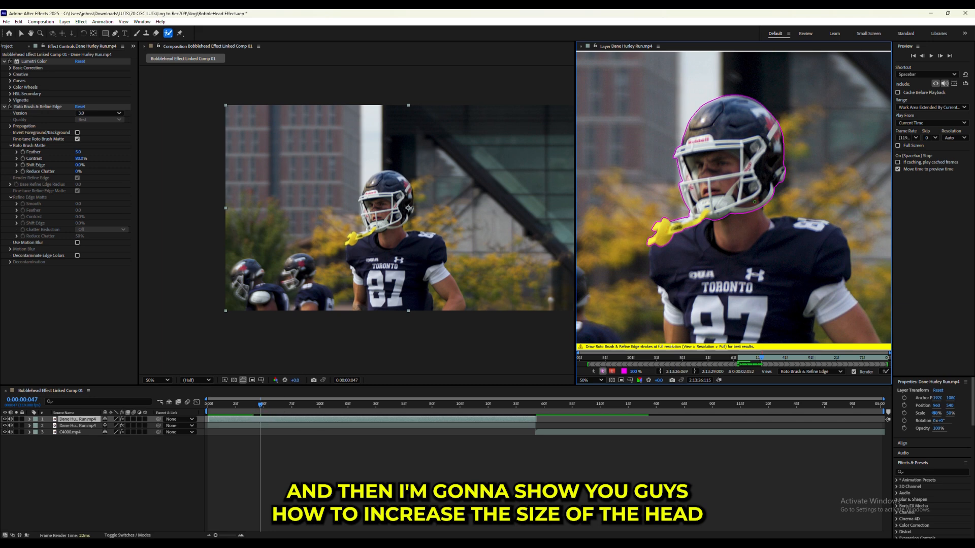
scroll(767, 203, "up", 1)
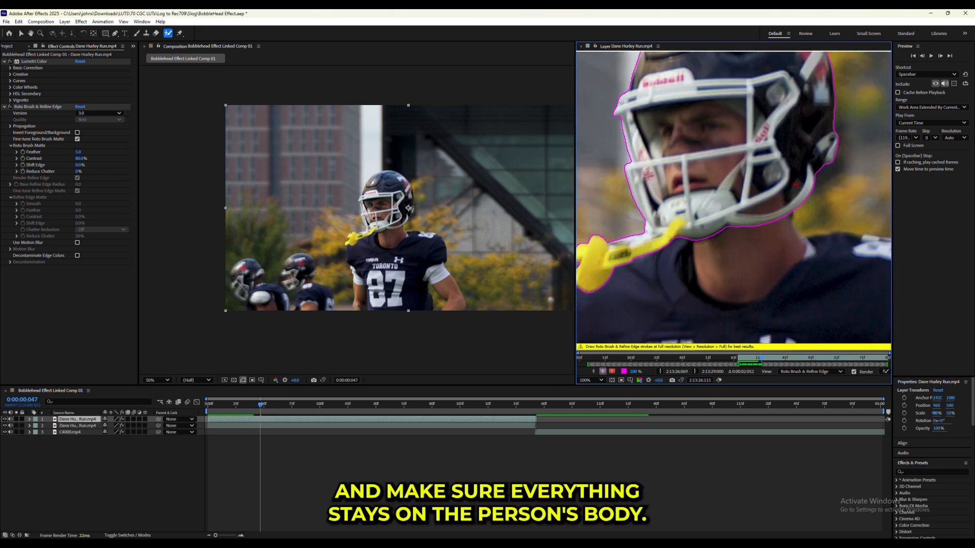
left_click_drag(795, 184, 795, 190)
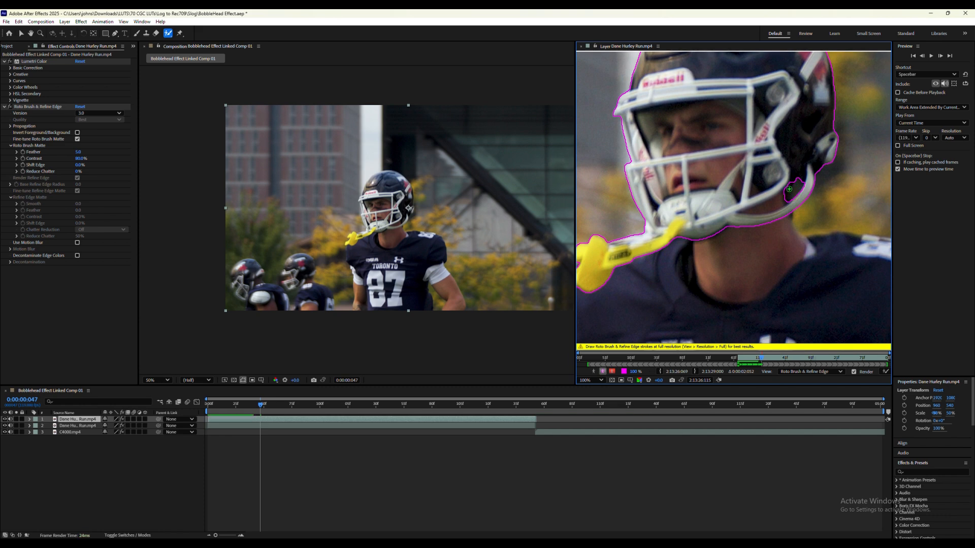
- Play the shot from the first frame and scrub to 0:00:00:044 to examine the head outline up close
left_click(212, 403)
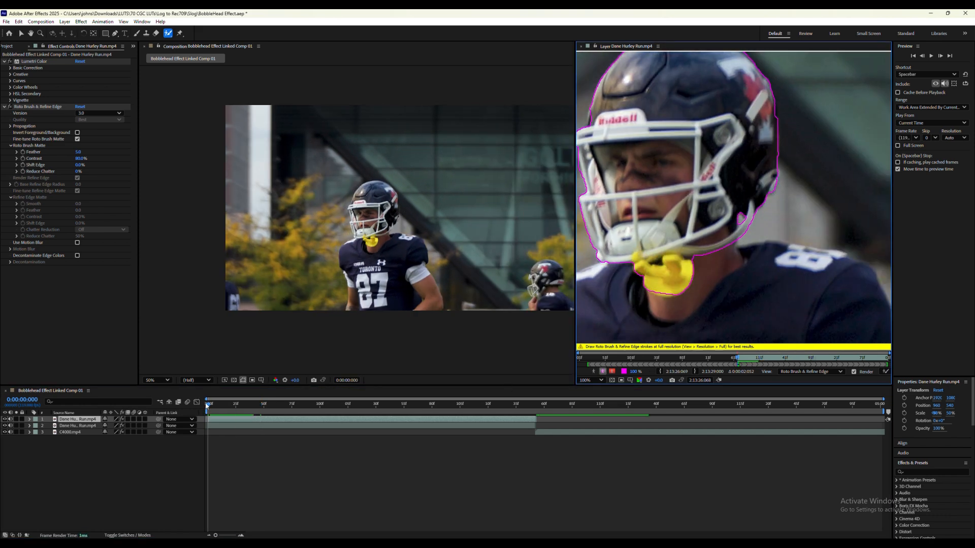
key("space")
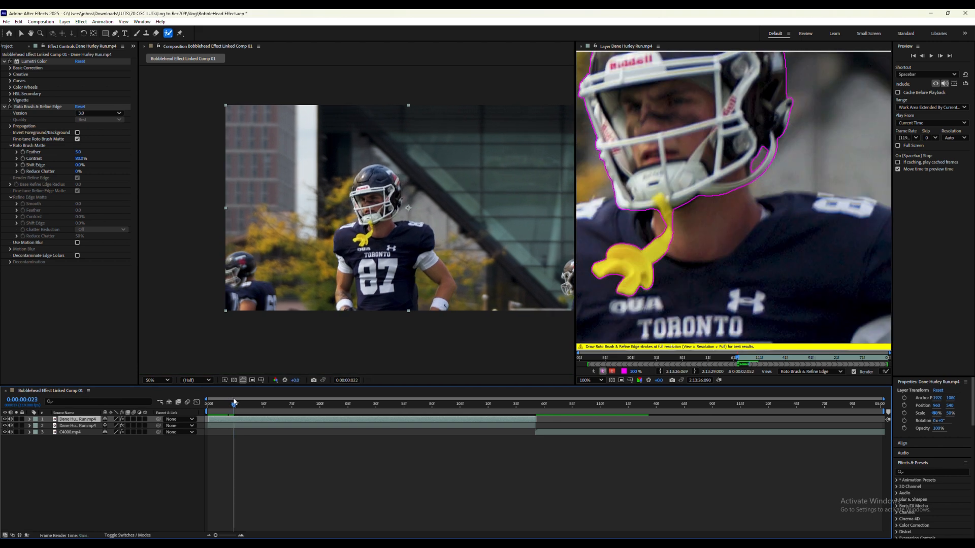
scroll(695, 284, "down", 1)
left_click_drag(247, 405, 257, 405)
scroll(633, 277, "up", 2)
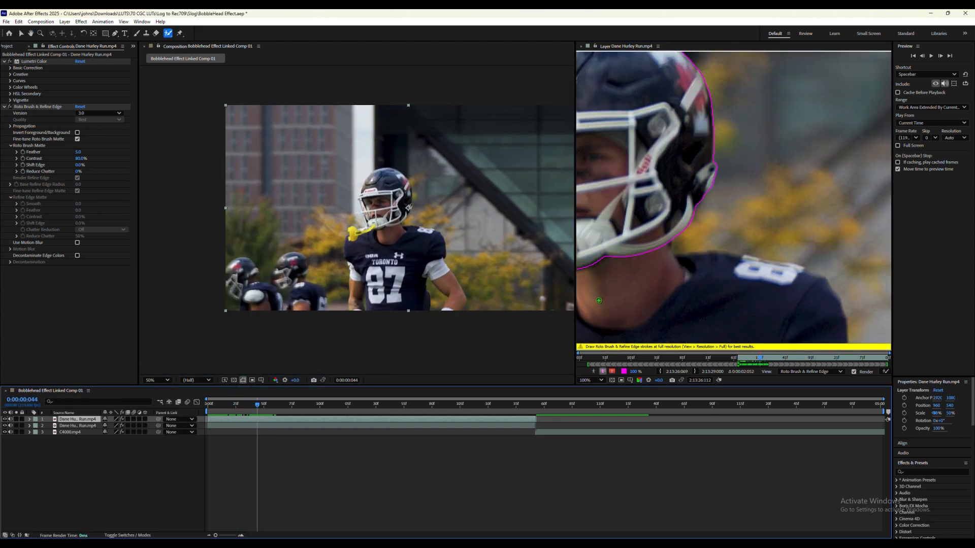
- Play the shot onward from 0:00:00:044 to propagate the Roto Brush selection of the head through the rest of the clip
left_click_drag(632, 276, 697, 283)
scroll(702, 280, "down", 1)
key("space")
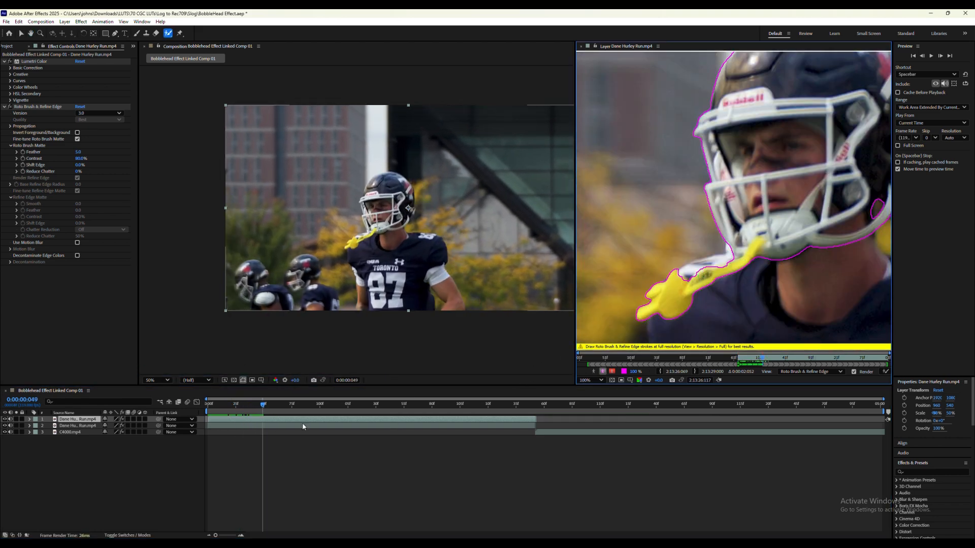
scroll(752, 302, "down", 1)
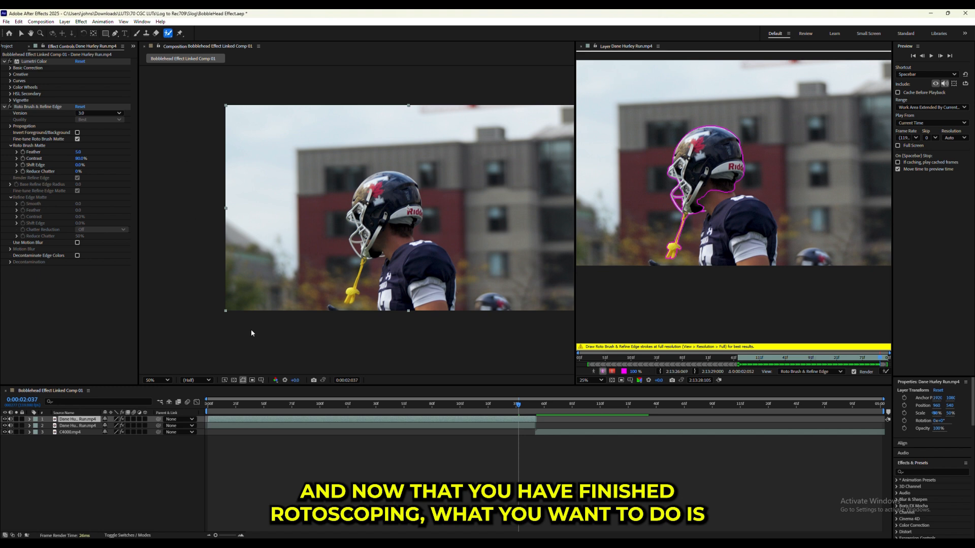
- Switch to the Selection tool, widen the layer view and freeze the Roto Brush propagation
left_click(23, 35)
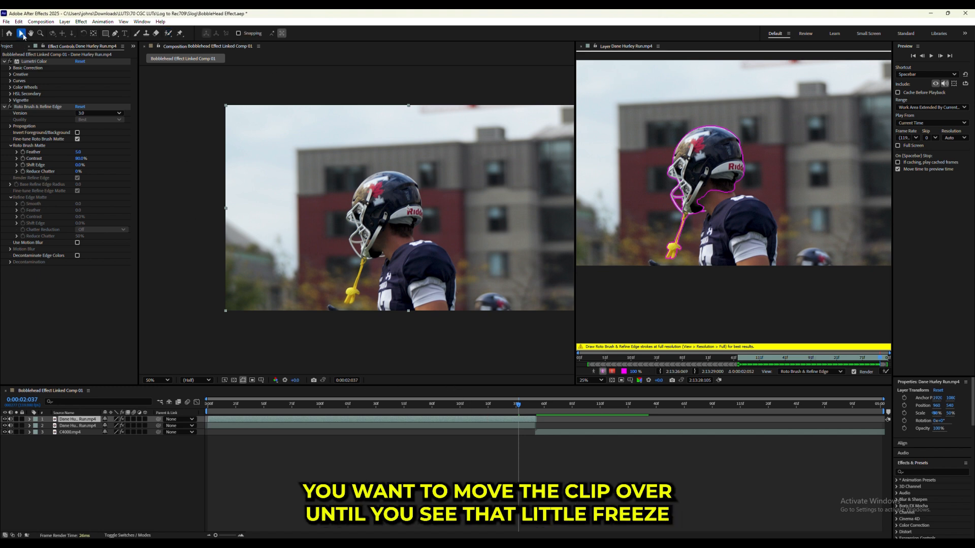
left_click_drag(573, 188, 490, 201)
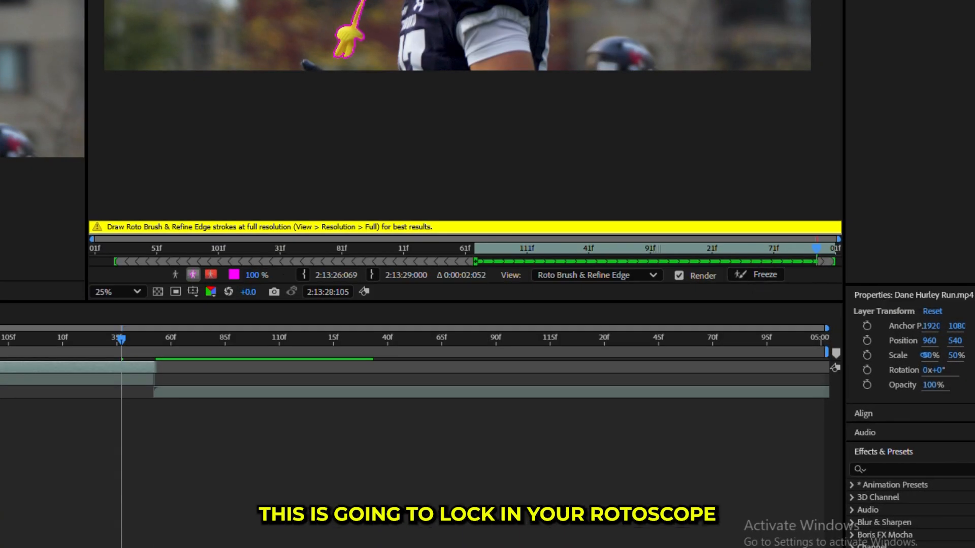
left_click(775, 275)
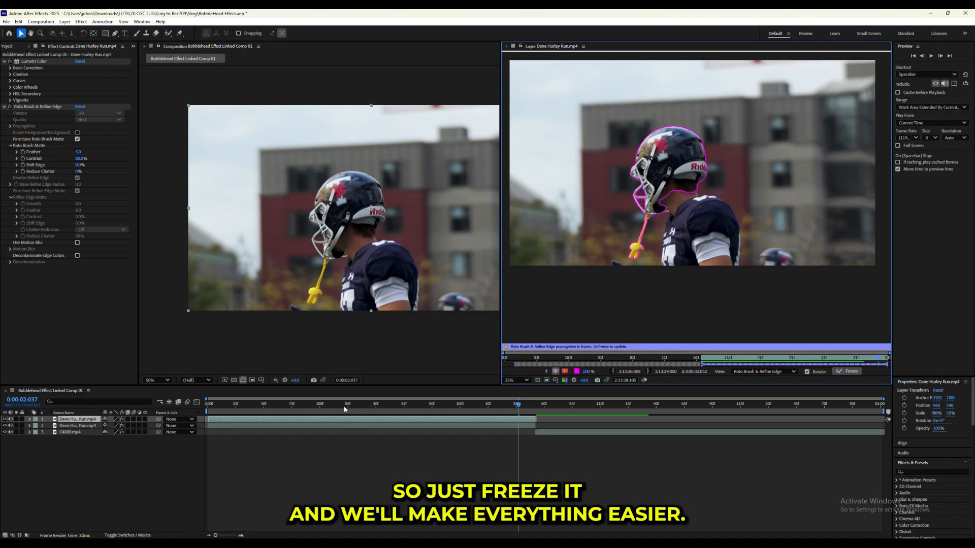
- Play the frozen shot from the first frame and hide the background footage layer to examine the isolated head up to 0:00:01:119
left_click_drag(344, 409, 202, 414)
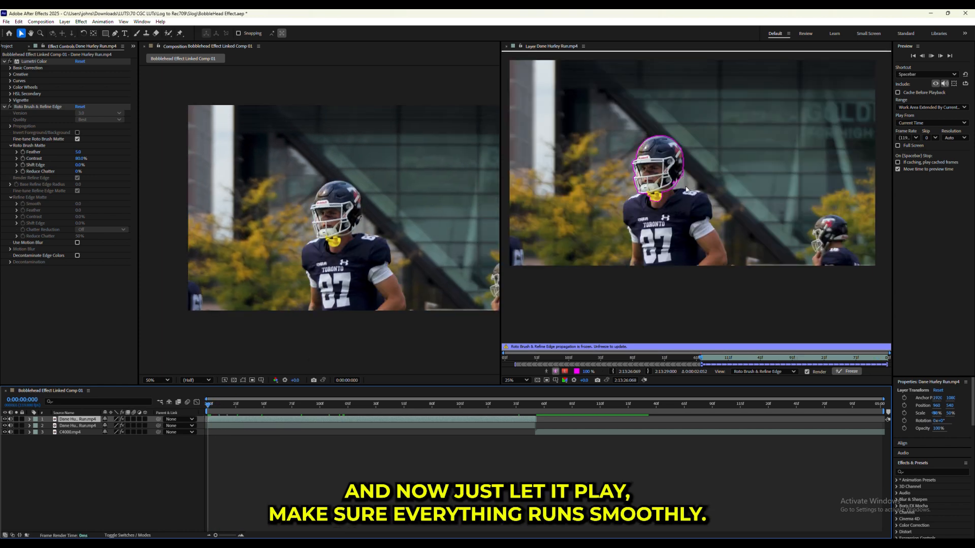
key("space")
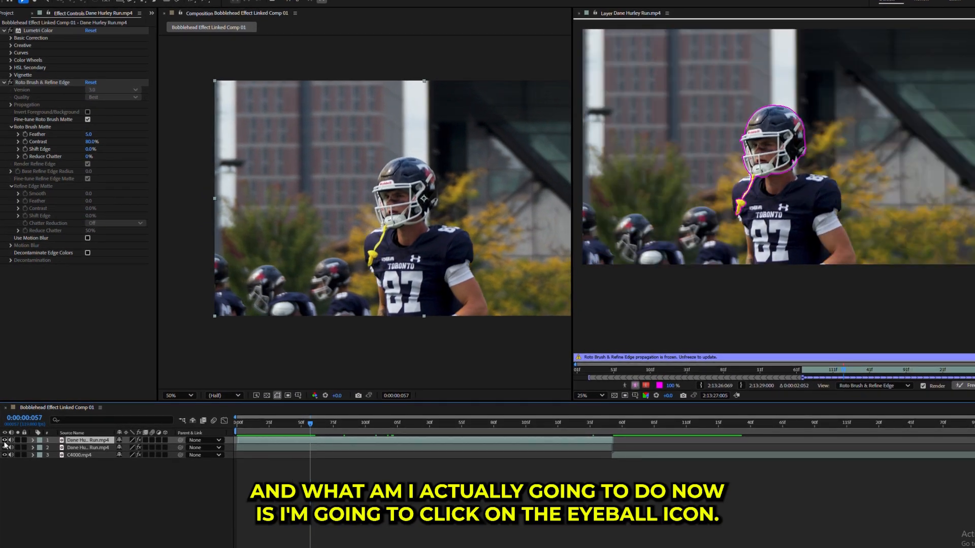
left_click(4, 448)
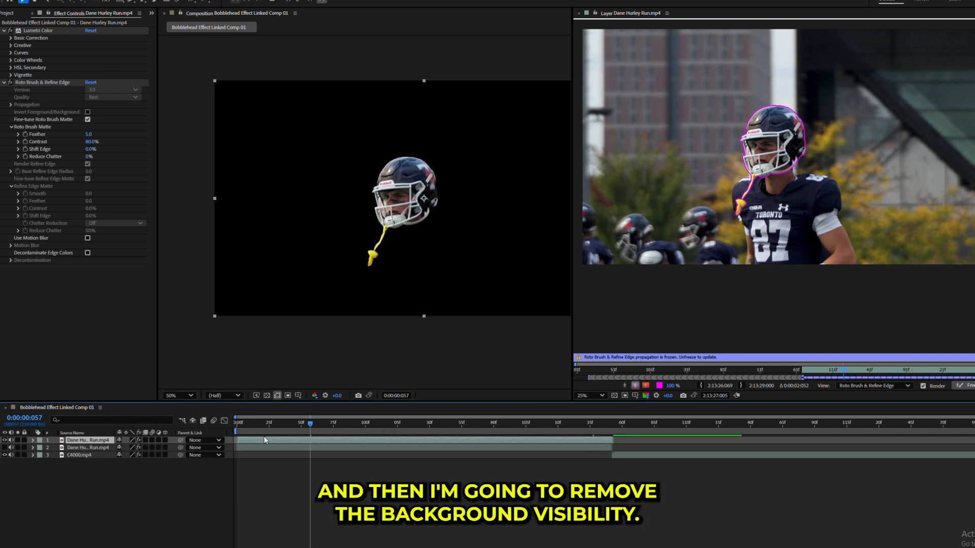
left_click_drag(249, 426, 547, 437)
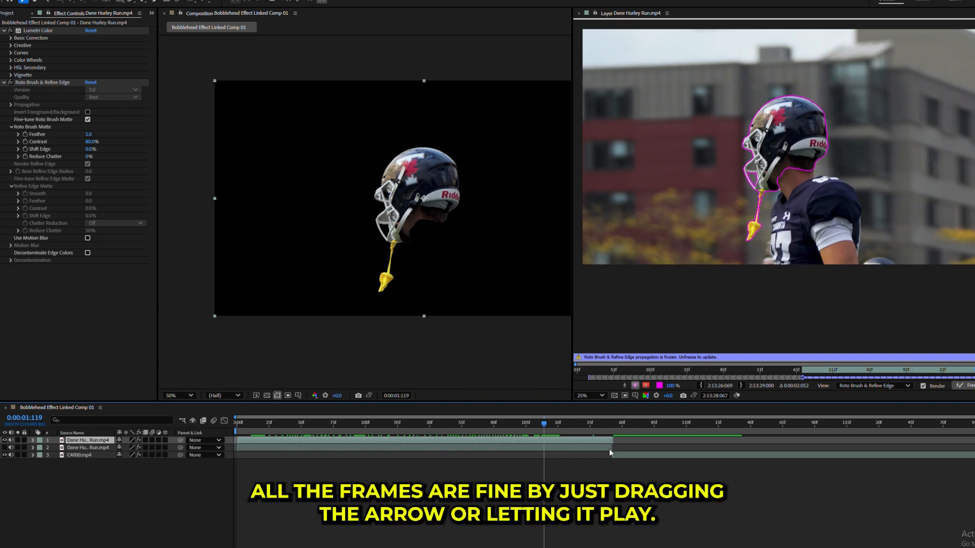
- Trim the ends of the head layer and the background footage layer to 0:00:01:119
left_click_drag(613, 447, 596, 440)
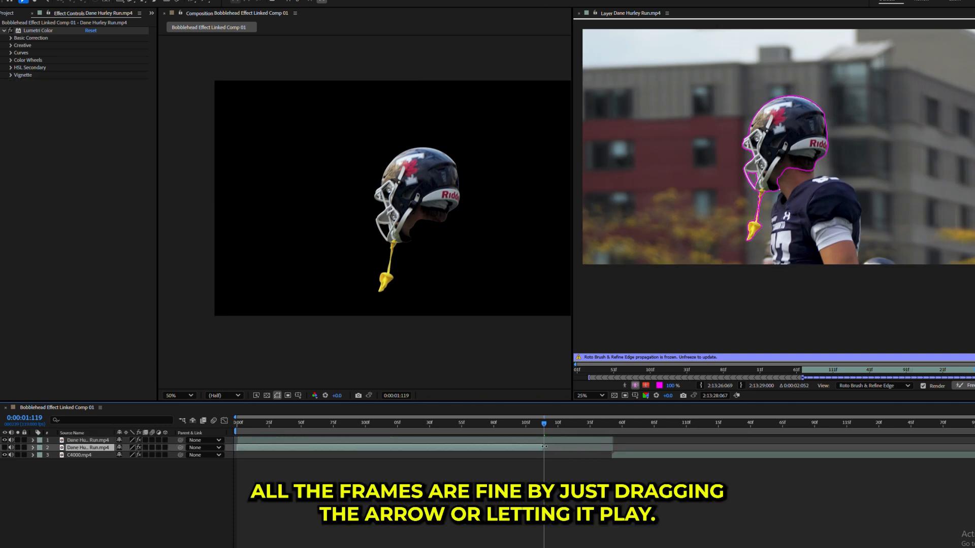
left_click(554, 439)
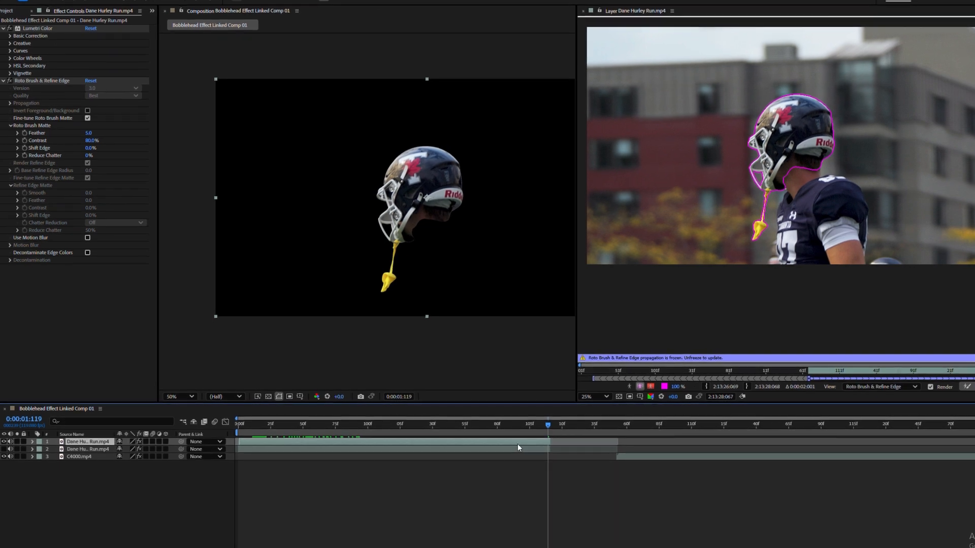
- Try stronger edge softening on the head's Roto Brush matte near the clip's start and settle on a Feather of 10
left_click_drag(504, 432, 188, 439)
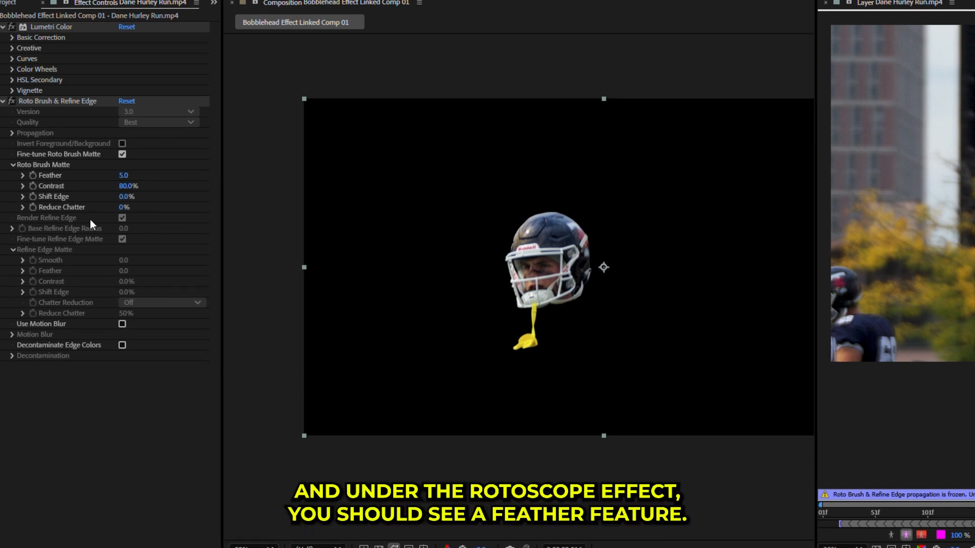
left_click_drag(122, 175, 145, 177)
scroll(615, 199, "up", 2)
left_click_drag(622, 219, 402, 377)
left_click_drag(552, 231, 479, 341)
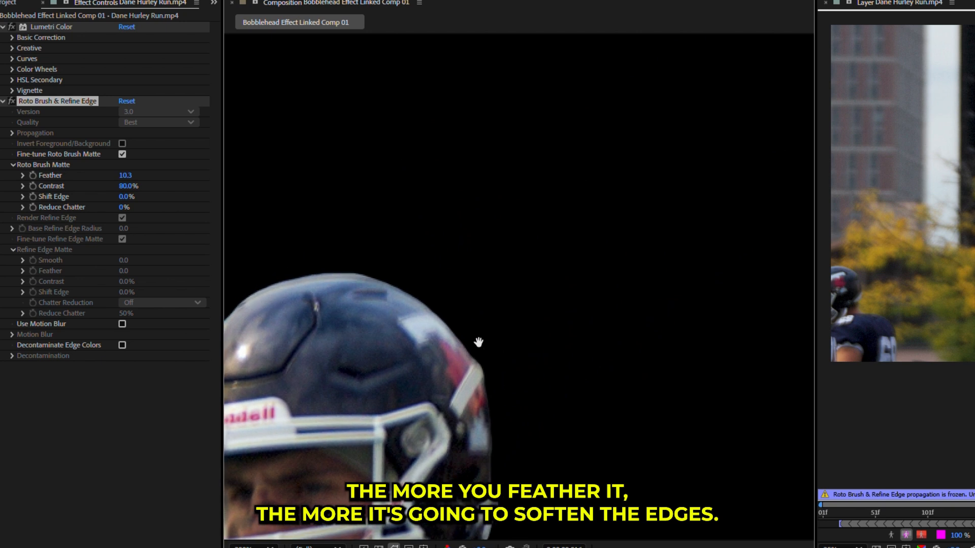
mouse_move(126, 179)
left_mouse_down()
mouse_move(74, 186)
mouse_move(196, 175)
mouse_move(200, 191)
left_mouse_up()
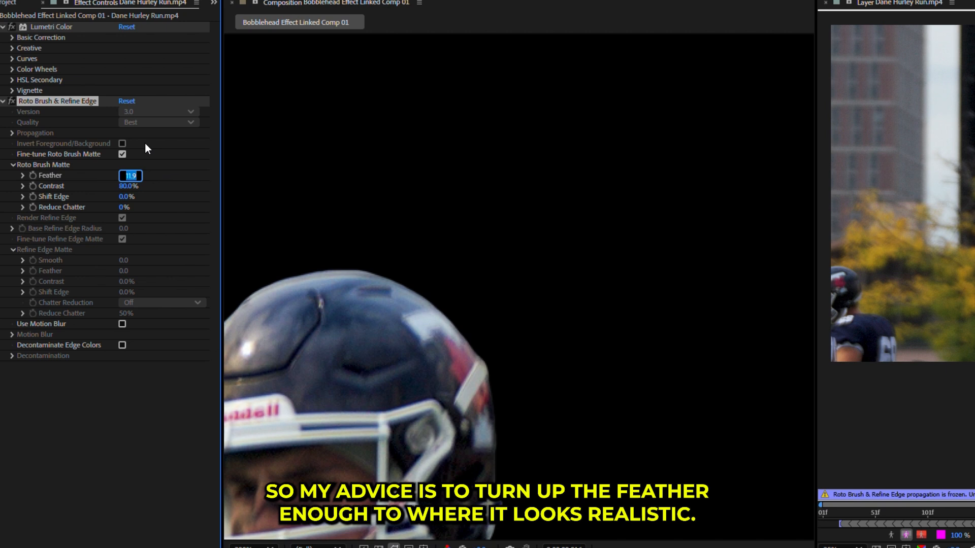
type("10")
key("Return")
scroll(536, 193, "down", 5)
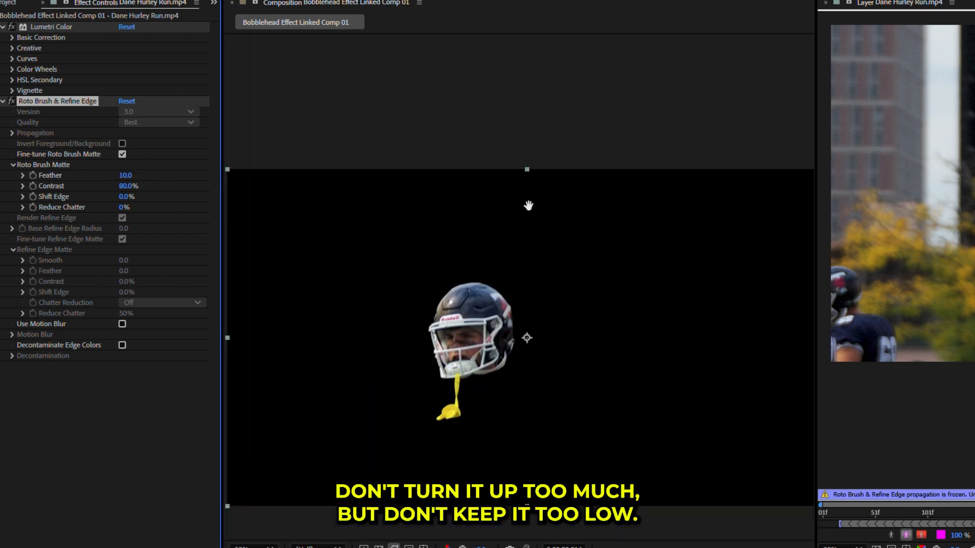
left_click_drag(524, 305, 502, 316)
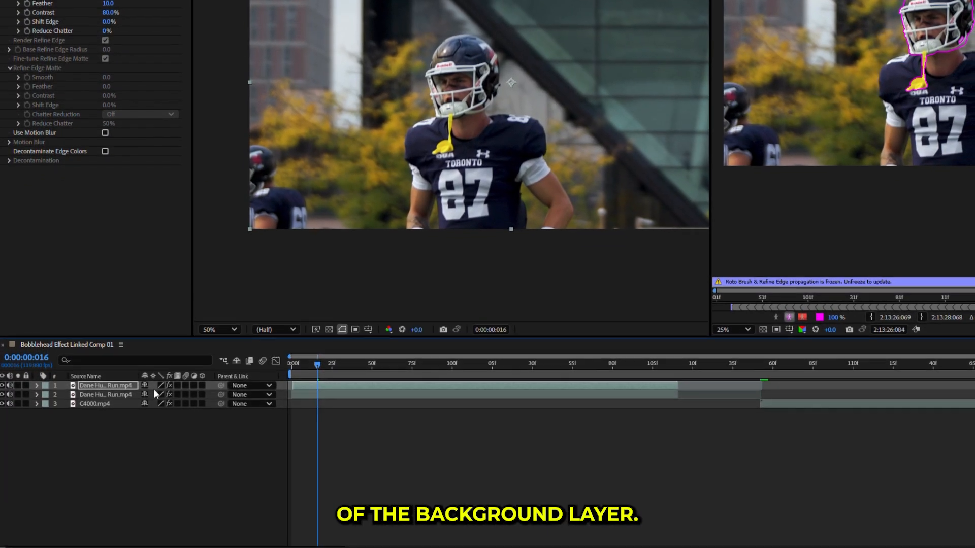
- With the background footage showing, set the rotoscoped head layer's Scale to 75% at 0:00:00:016
key("s")
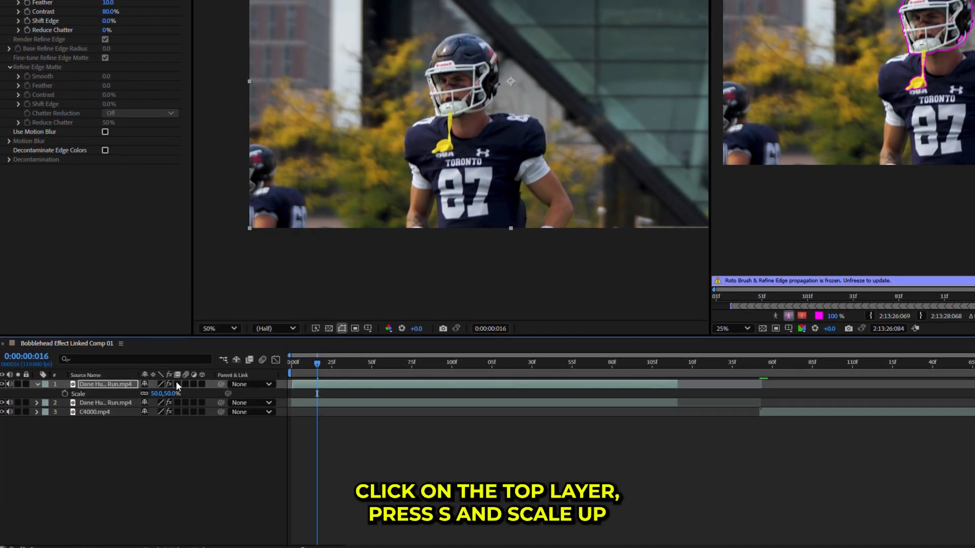
left_click_drag(160, 393, 171, 394)
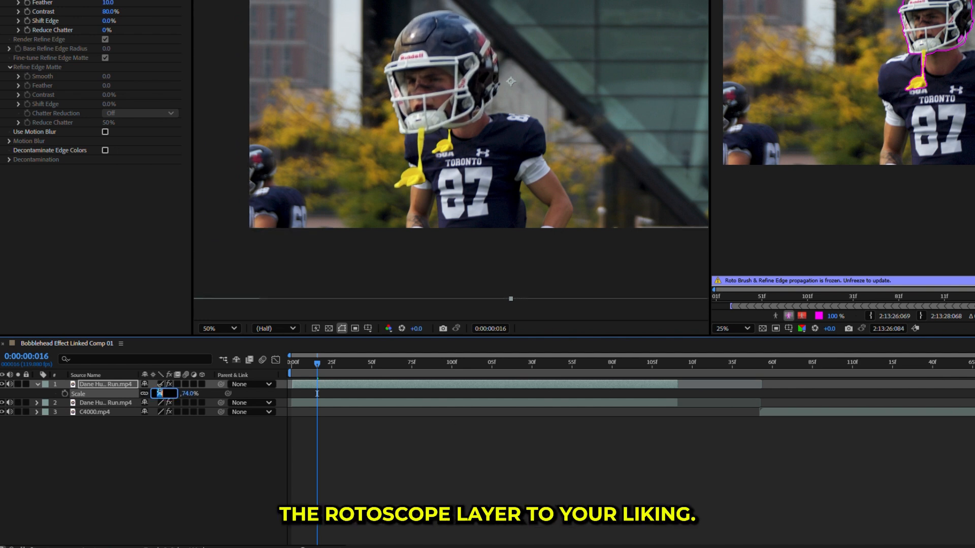
type("75")
key("Return")
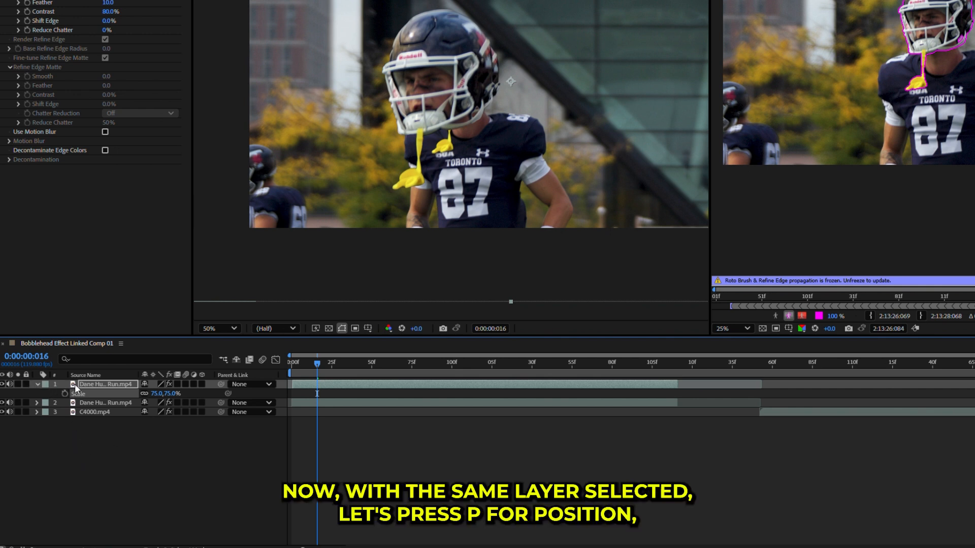
- Set the head layer's Position to 1036, 531 so the enlarged head sits over the body, and deselect the layer
key("p")
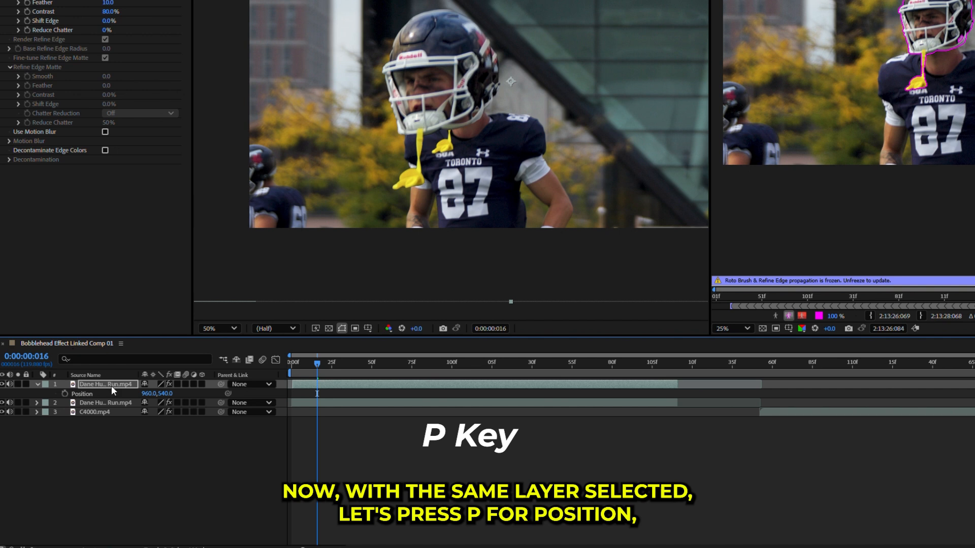
left_click_drag(152, 394, 192, 395)
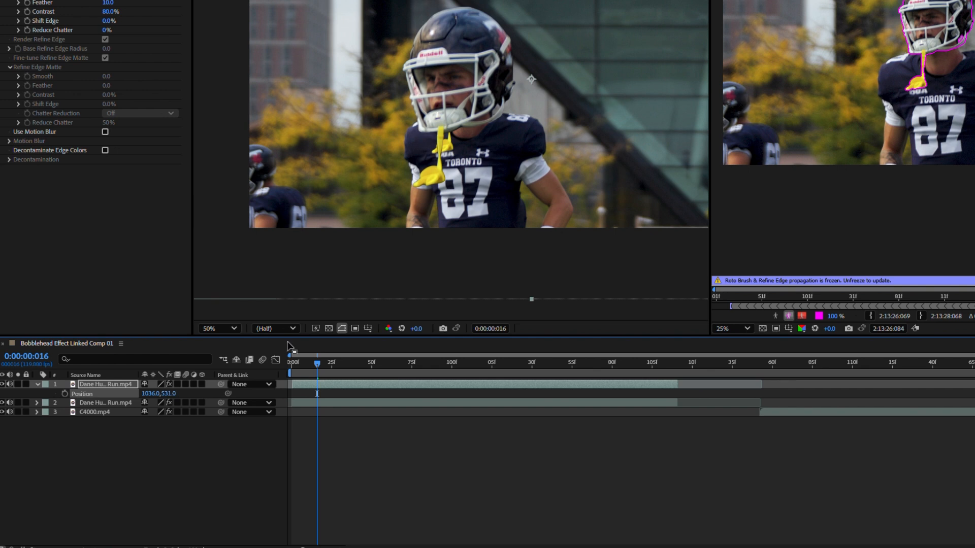
scroll(472, 242, "down", 2)
left_click(490, 486)
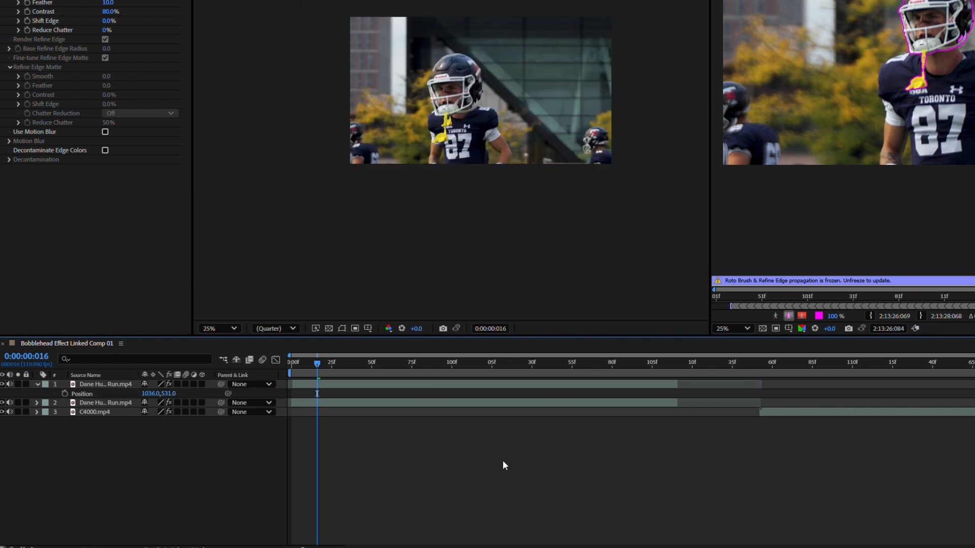
- Scrub the composition back to frame 0:00:00:001 and close the layer view to leave only the composition view
mouse_move(294, 364)
left_mouse_down()
mouse_move(355, 361)
mouse_move(292, 359)
mouse_move(313, 361)
left_mouse_up()
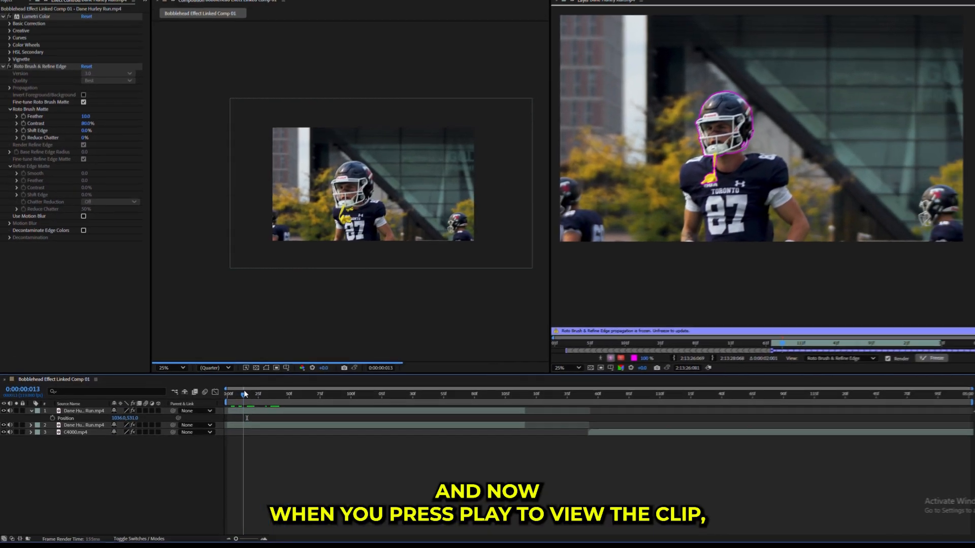
left_click_drag(244, 394, 208, 415)
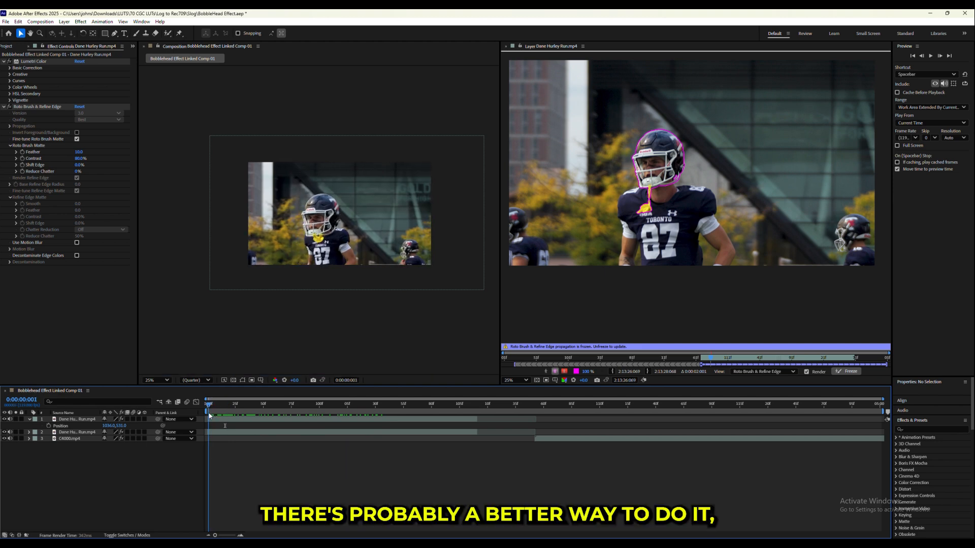
scroll(290, 203, "up", 2)
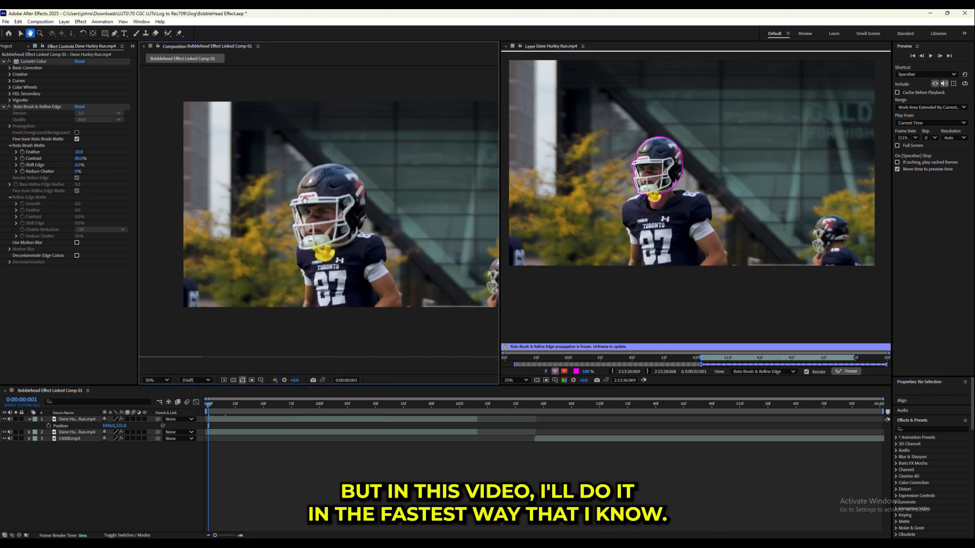
left_click(506, 46)
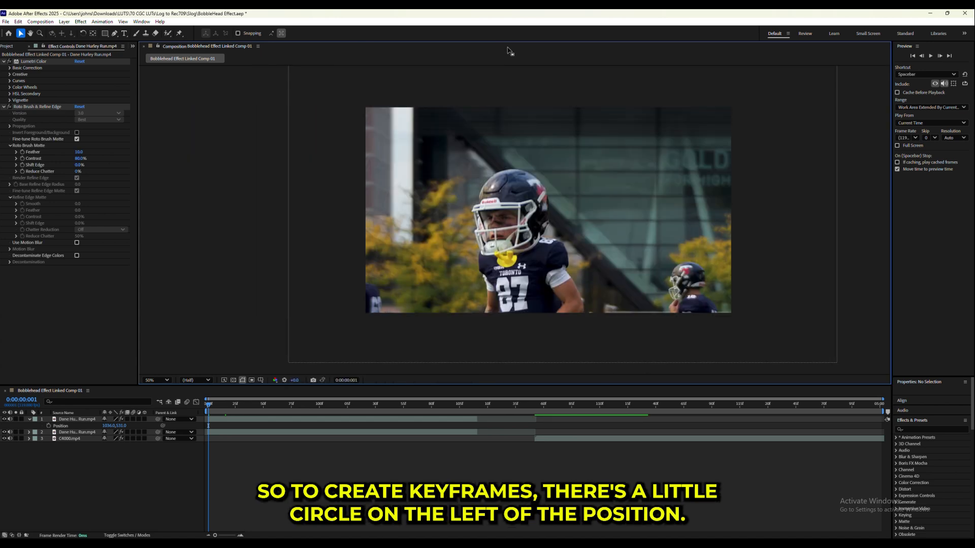
- Start keyframing the head layer's Position at 0:00:00:001 and set it to 1008, 487
left_click_drag(622, 296, 546, 316)
scroll(471, 290, "down", 1)
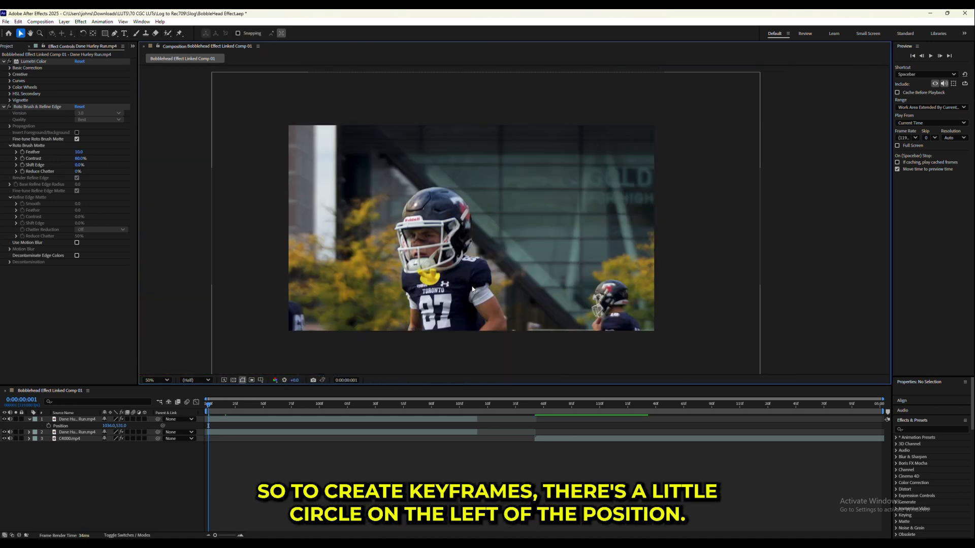
left_click_drag(471, 289, 471, 280)
left_click(49, 426)
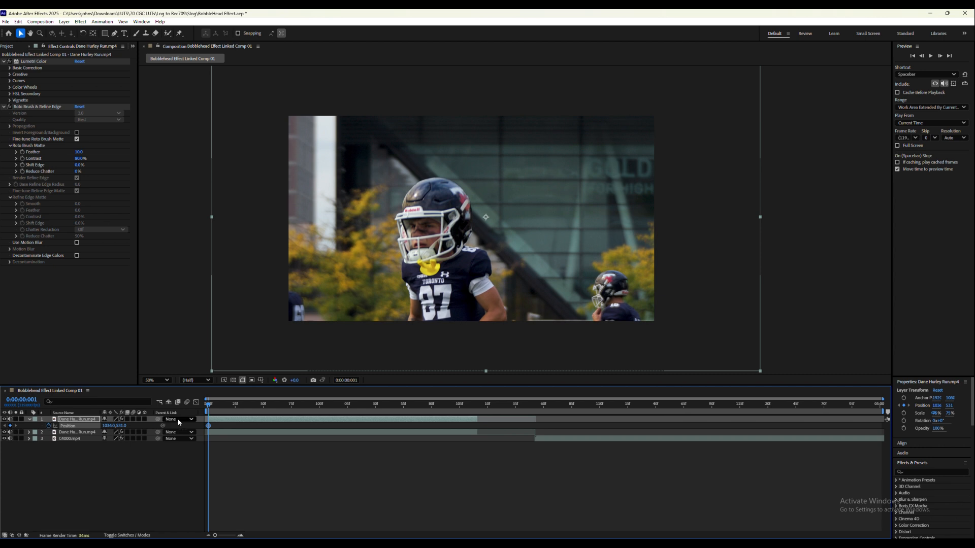
mouse_move(111, 429)
left_mouse_down()
mouse_move(94, 426)
mouse_move(122, 425)
left_mouse_up()
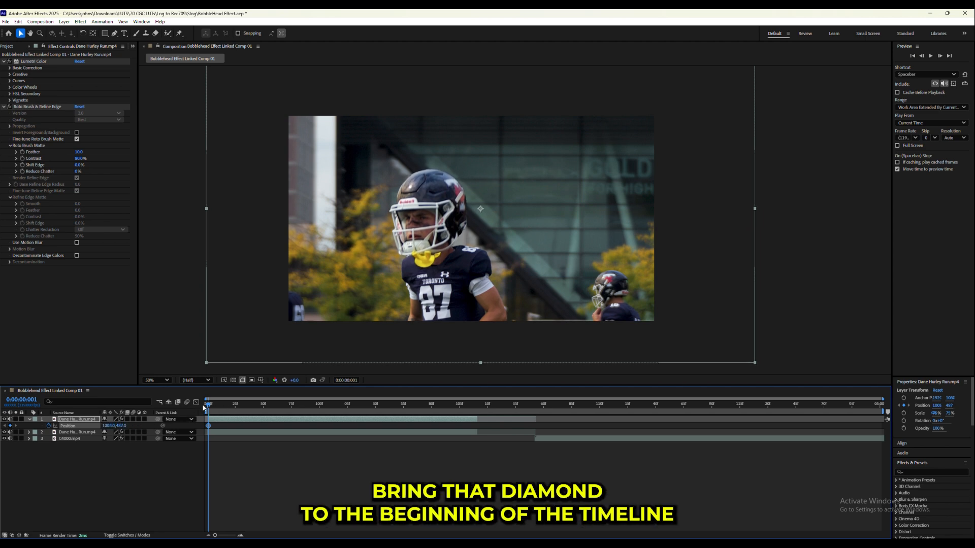
- Keyframe the head's Position at 1008, 567 on 0:00:00:031, and move it to X 976 and slightly higher on 0:00:00:052
left_click_drag(208, 406, 241, 396)
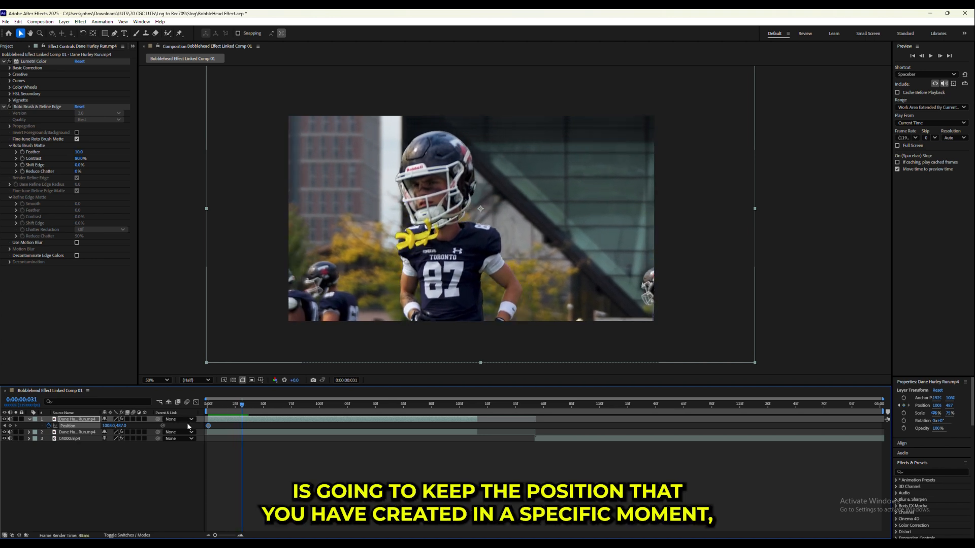
left_click_drag(122, 431, 163, 419)
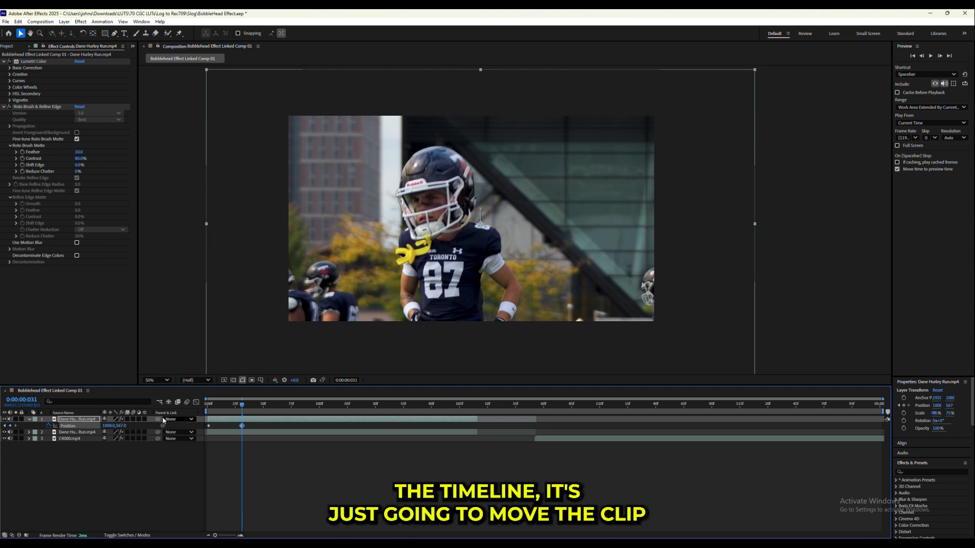
left_click_drag(242, 406, 265, 408)
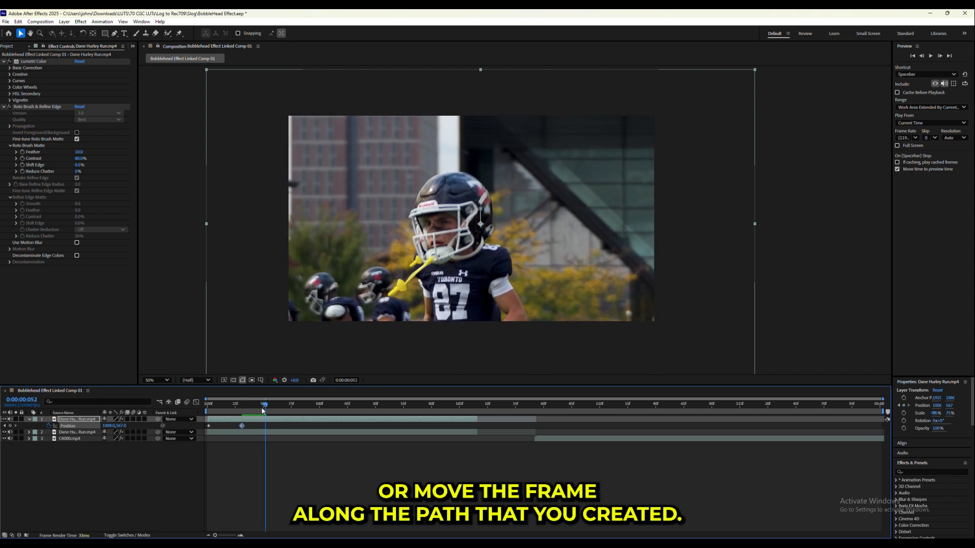
mouse_move(120, 425)
left_mouse_down()
mouse_move(138, 422)
mouse_move(96, 423)
mouse_move(133, 426)
left_mouse_up()
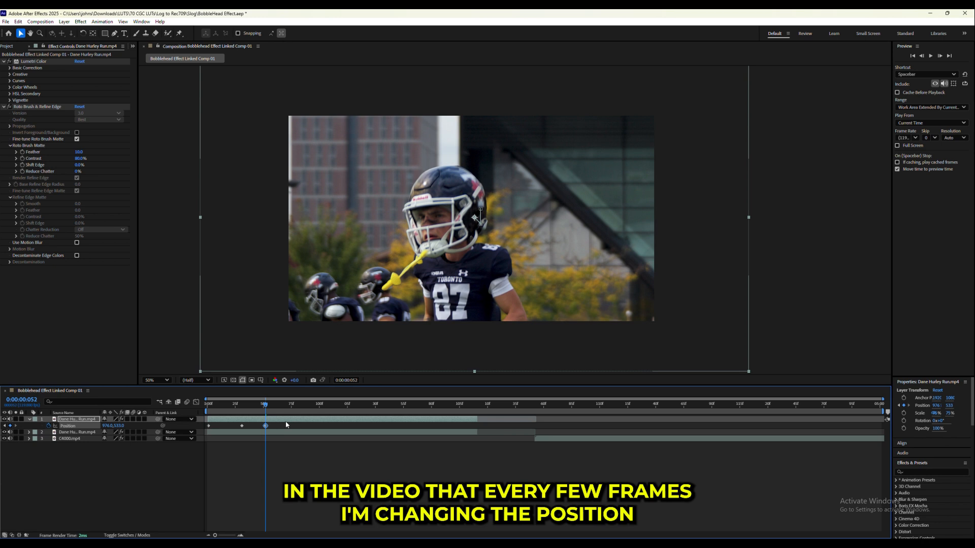
- Continue keyframing the head's Position every few frames over the rest of the clip, and deselect the layers
left_click_drag(268, 415, 308, 411)
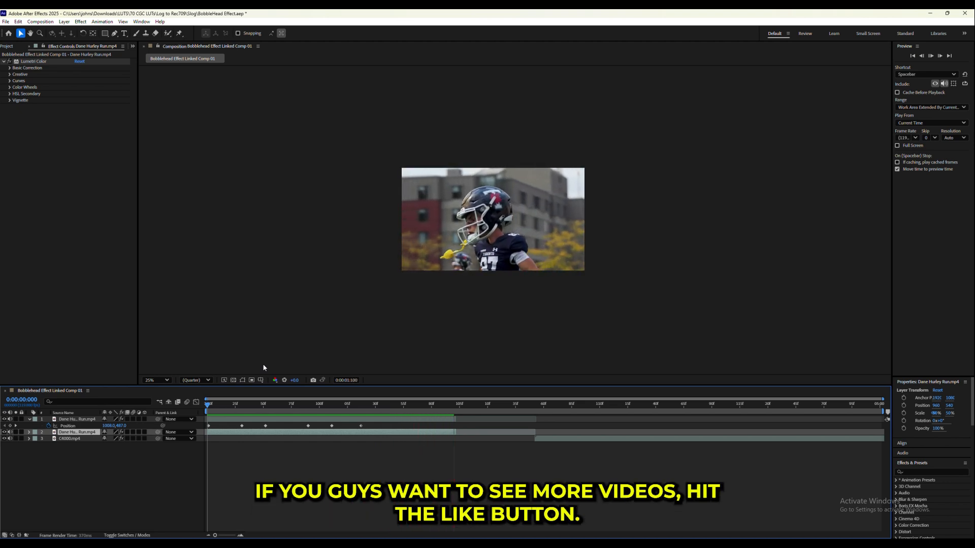
left_click(337, 485)
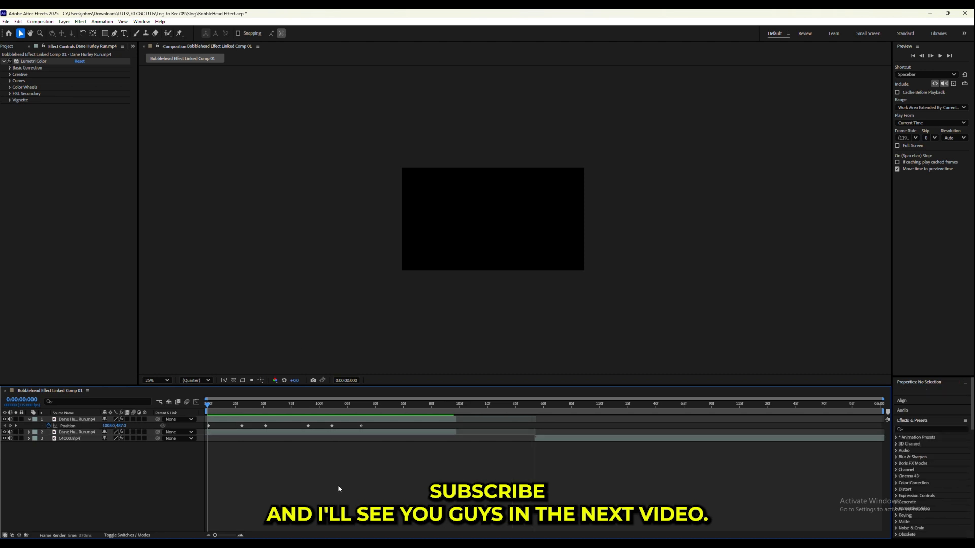
left_click(279, 403)
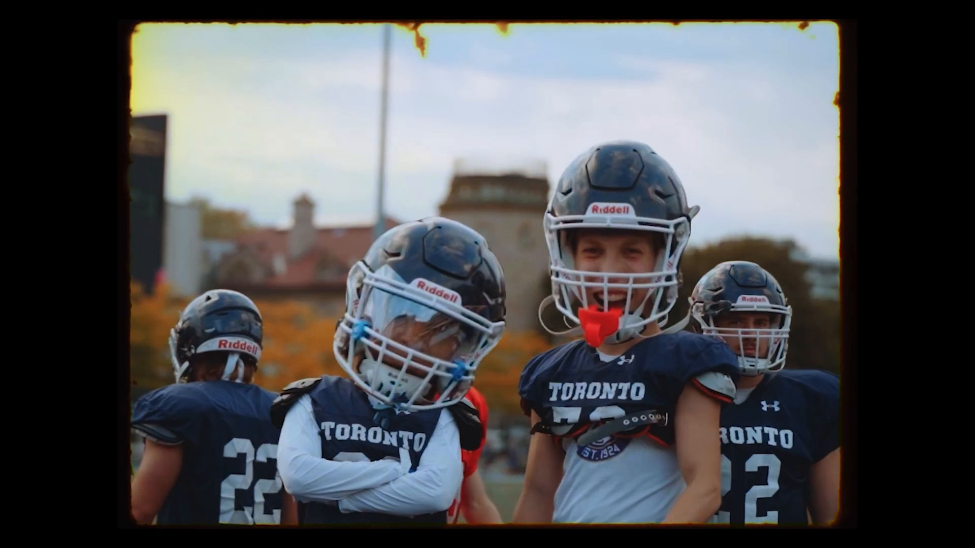